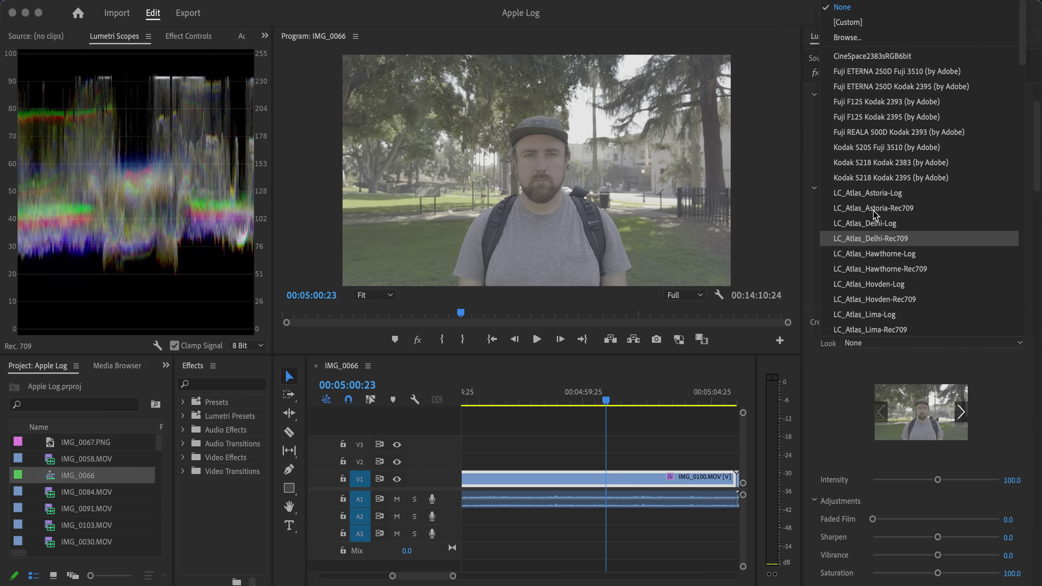
Load LC_AppleLog_to_Rec709_Base_MiddleGrey as the Look for IMG_0100.
click(878, 37)
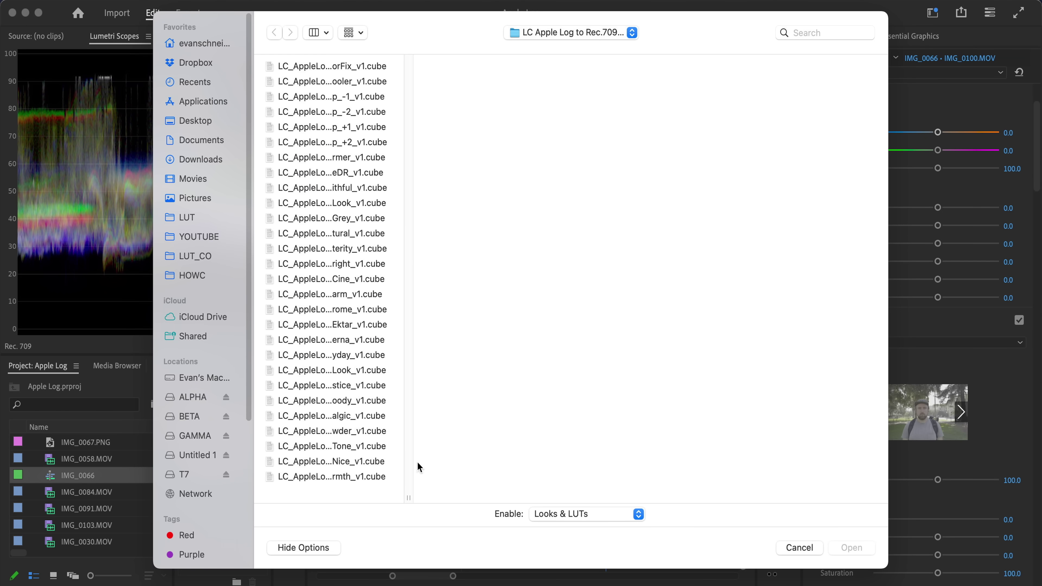
double_click(410, 497)
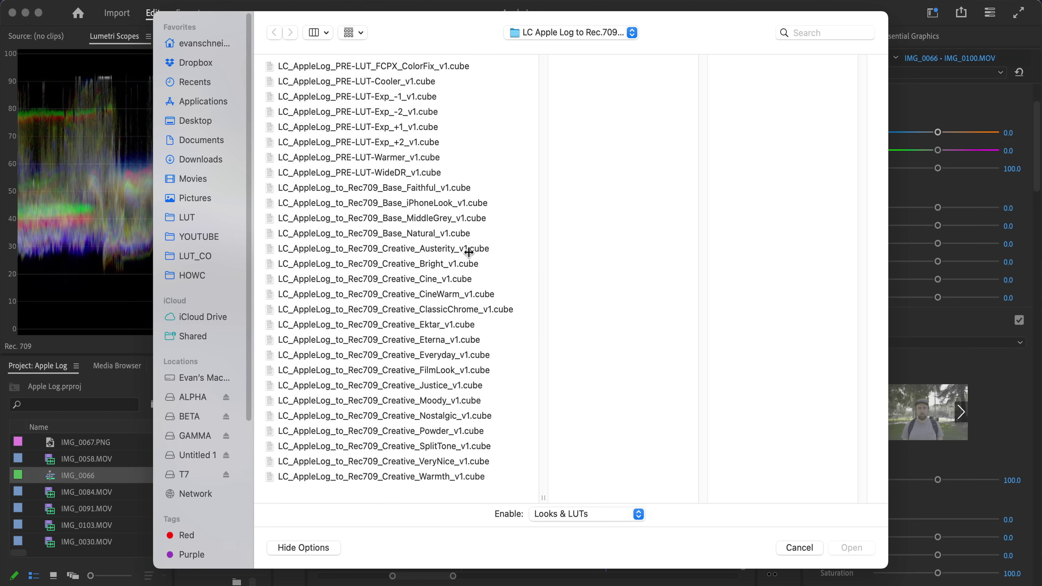
click(462, 218)
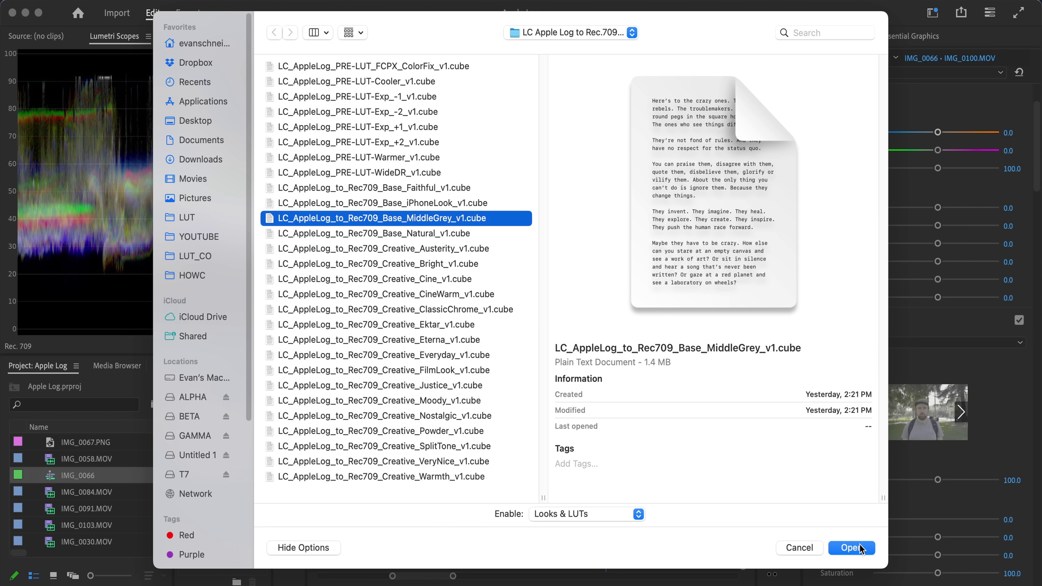
click(860, 548)
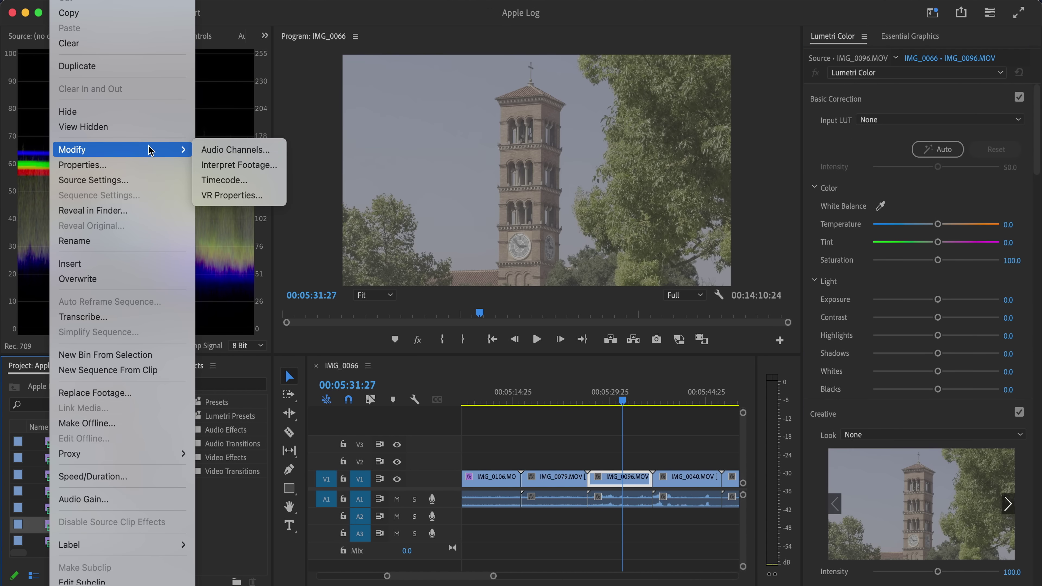
Set IMG_0096's Interpret Footage input LUT to the MiddleGrey LUT and play the clip.
click(234, 166)
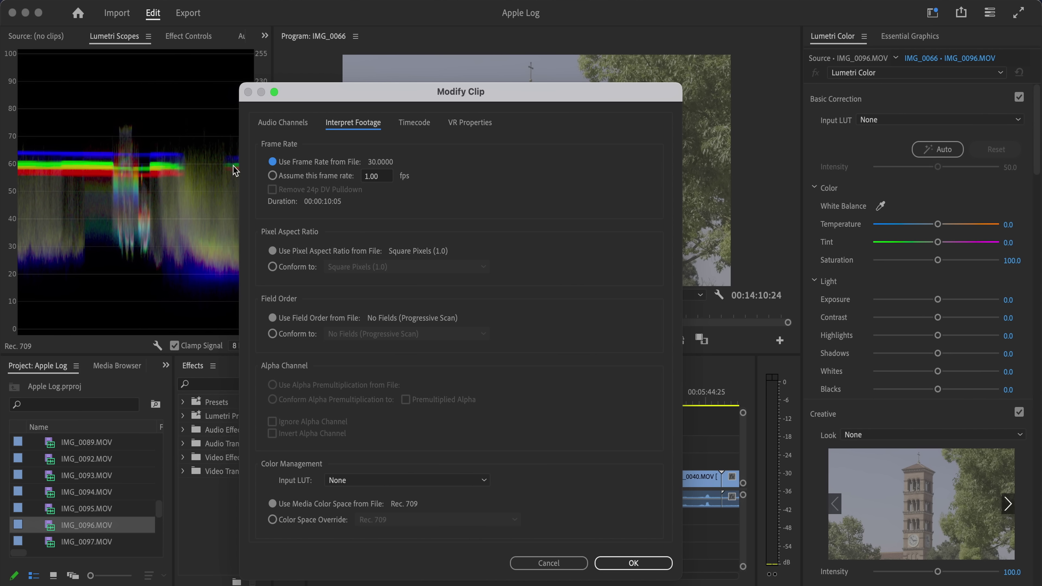
click(359, 480)
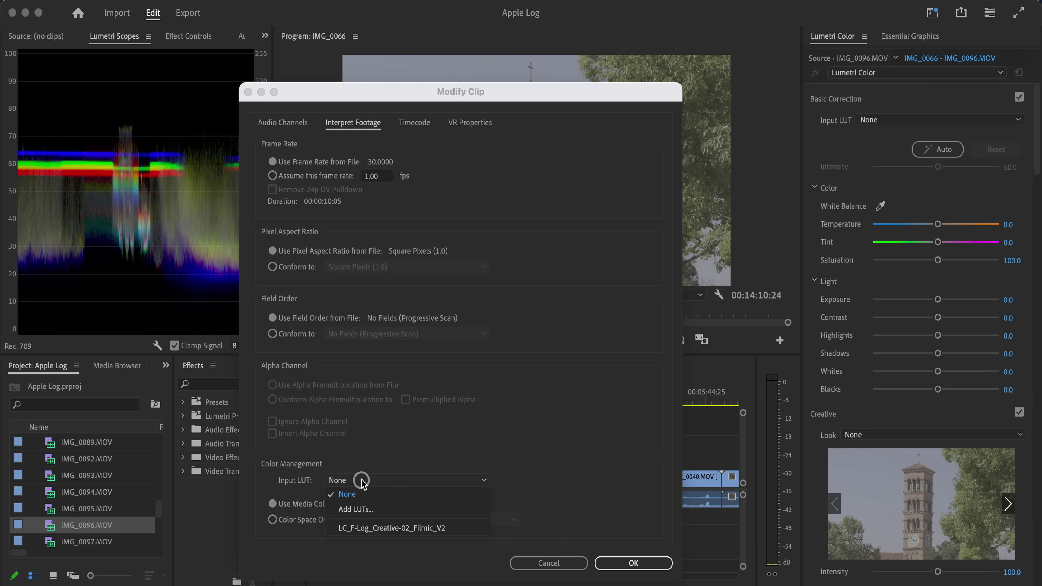
click(355, 509)
click(552, 254)
click(981, 581)
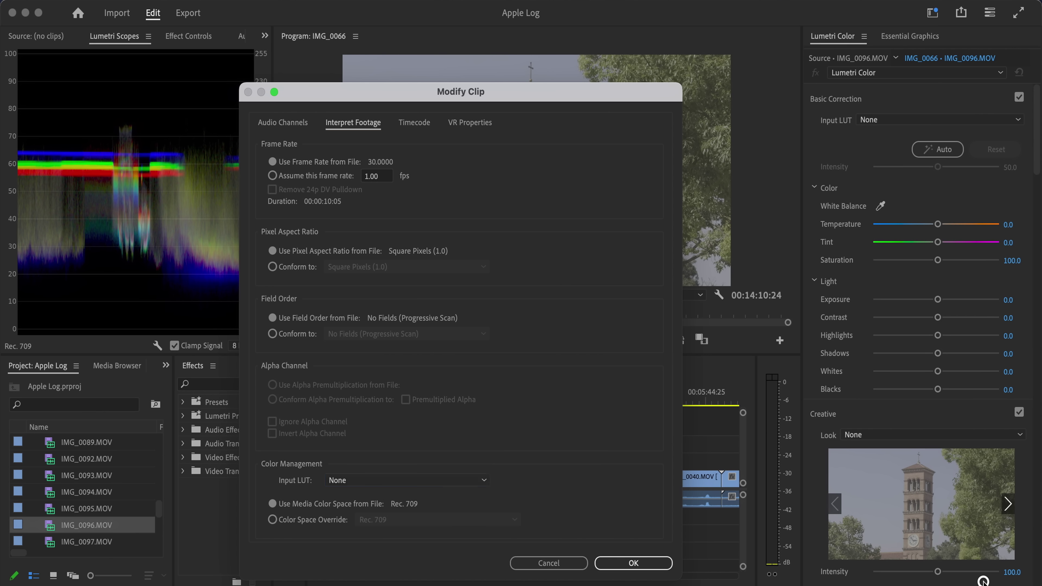
click(628, 562)
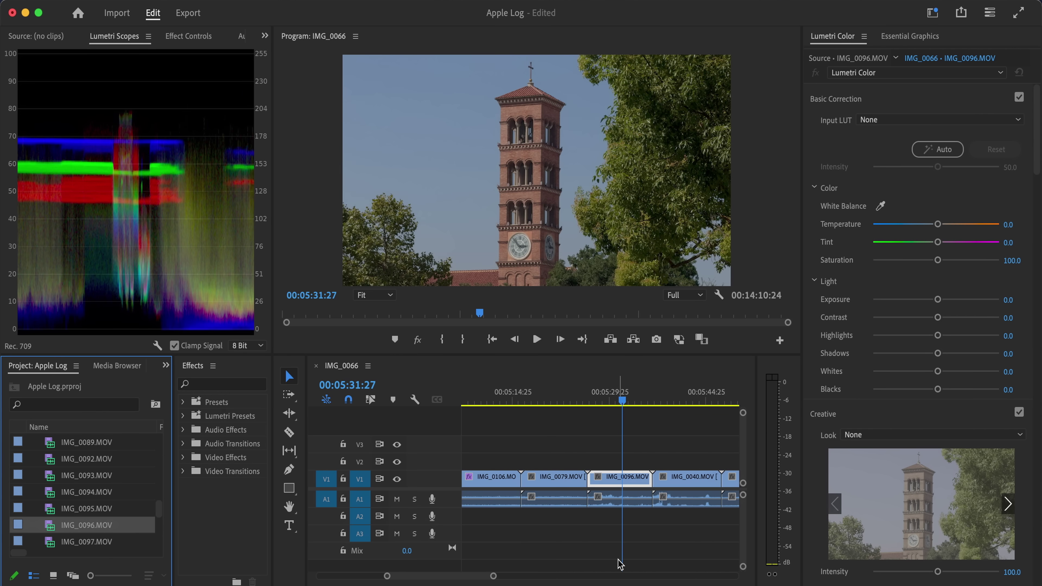
click(622, 400)
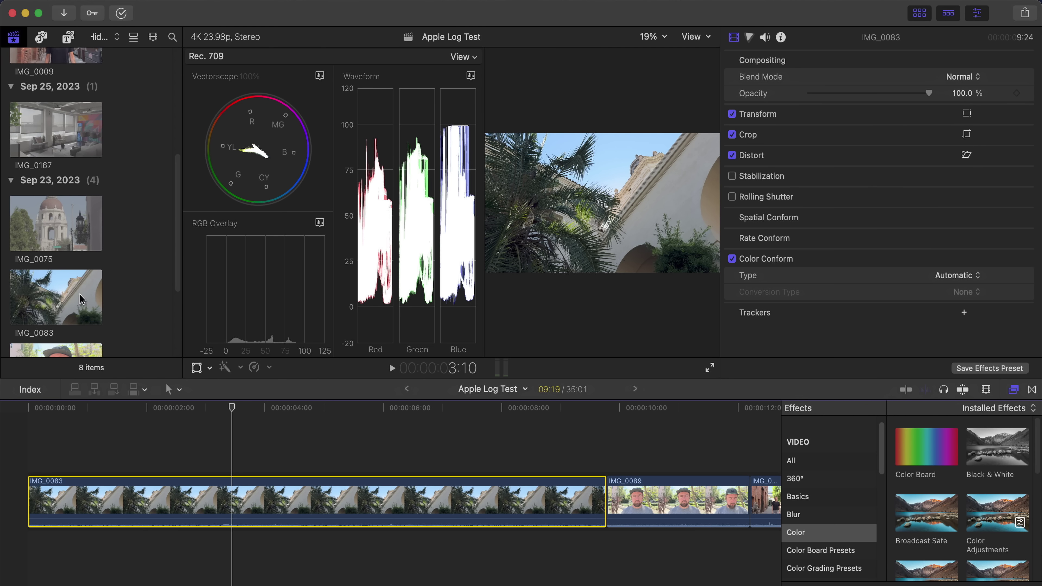
Compare IMG_0083's Camera LUT at None and Apple Log, leaving it at None.
click(764, 37)
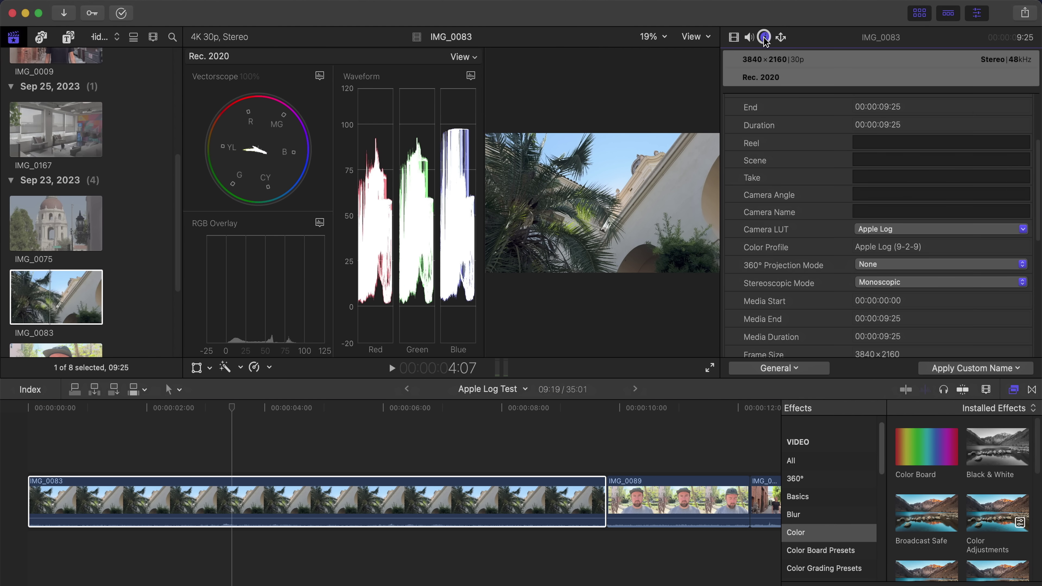
click(883, 229)
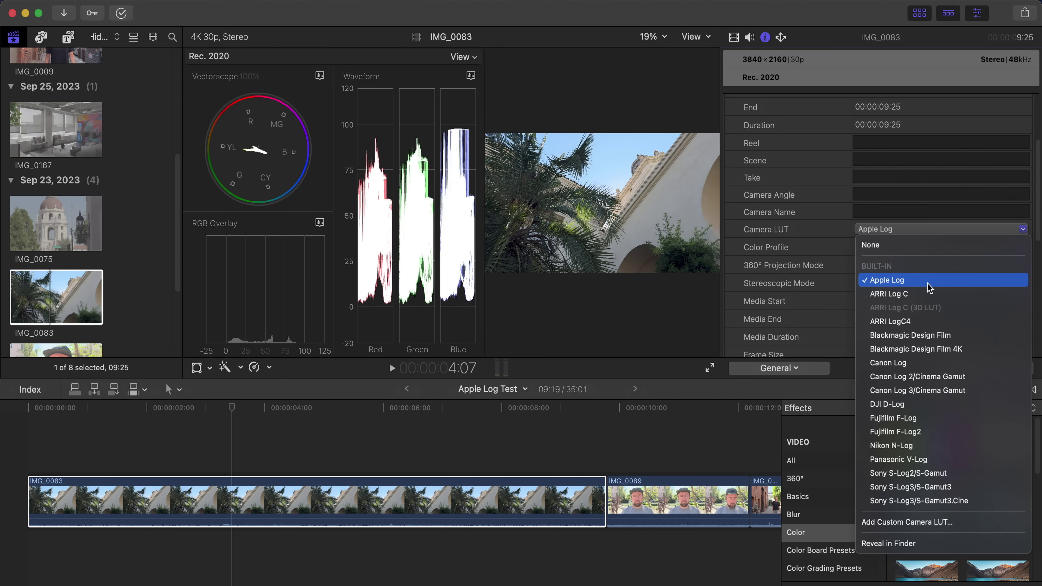
click(892, 245)
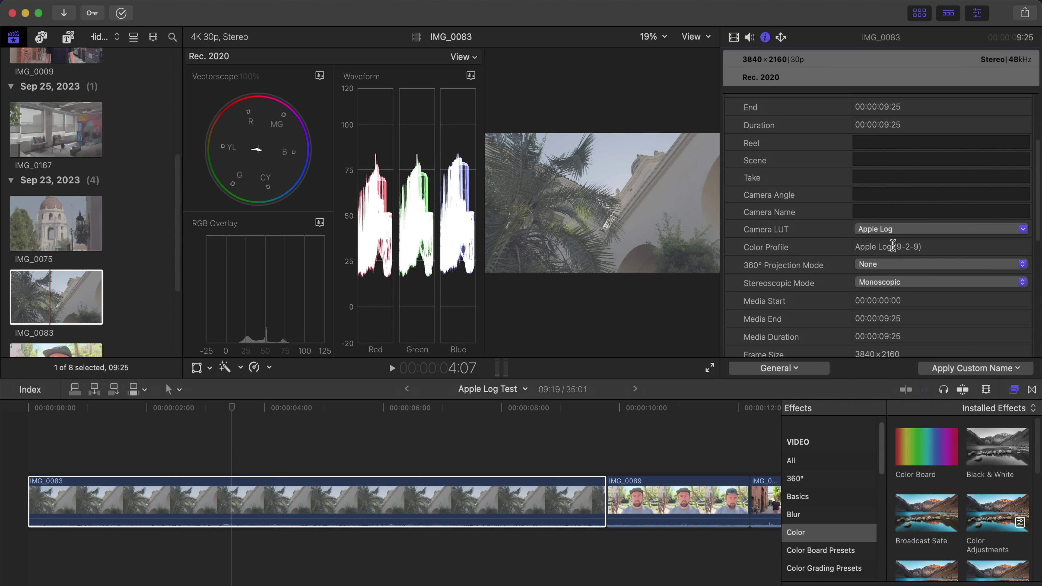
click(883, 229)
click(918, 276)
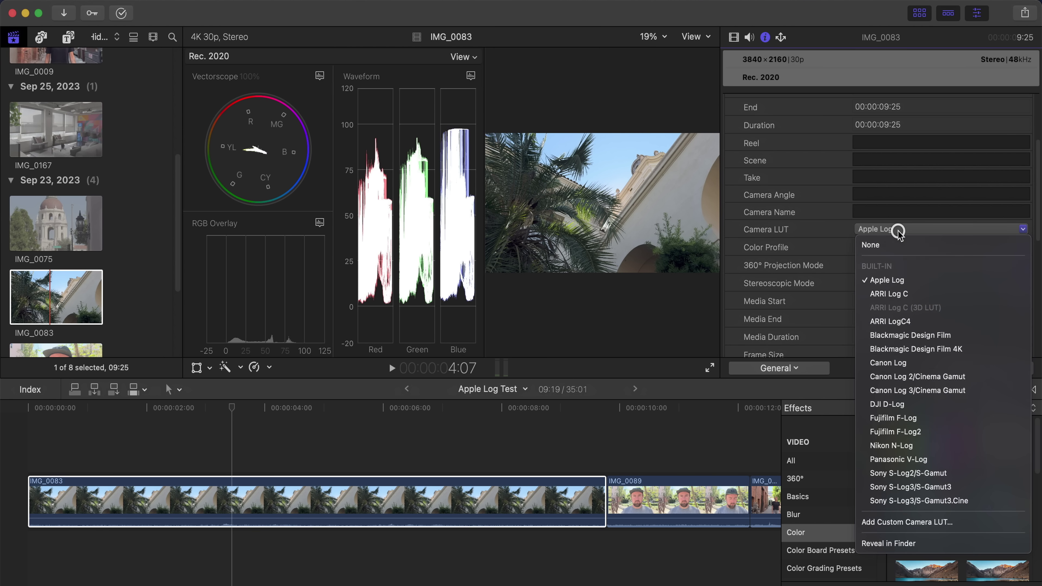
click(912, 247)
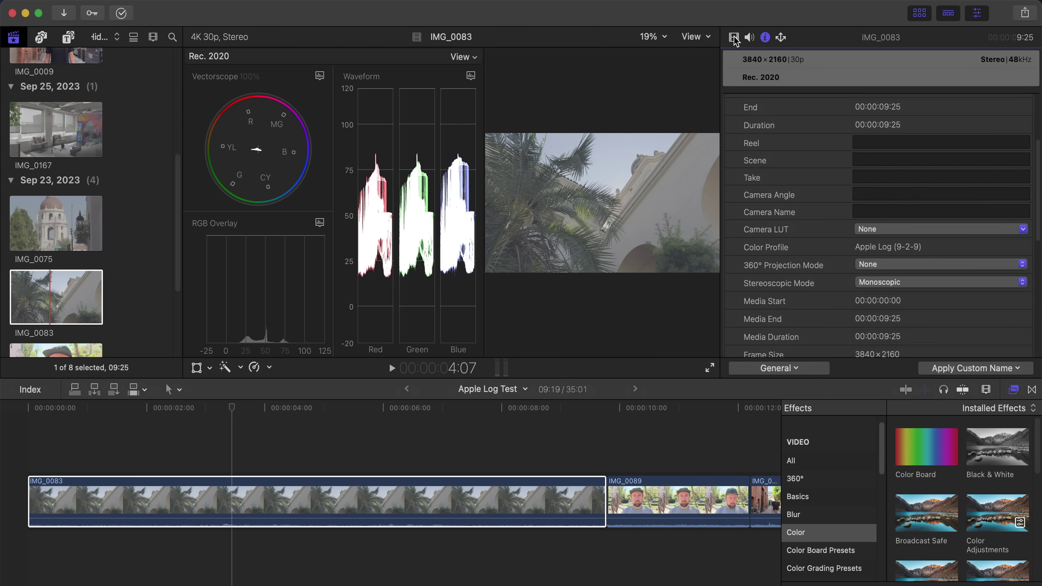
click(734, 37)
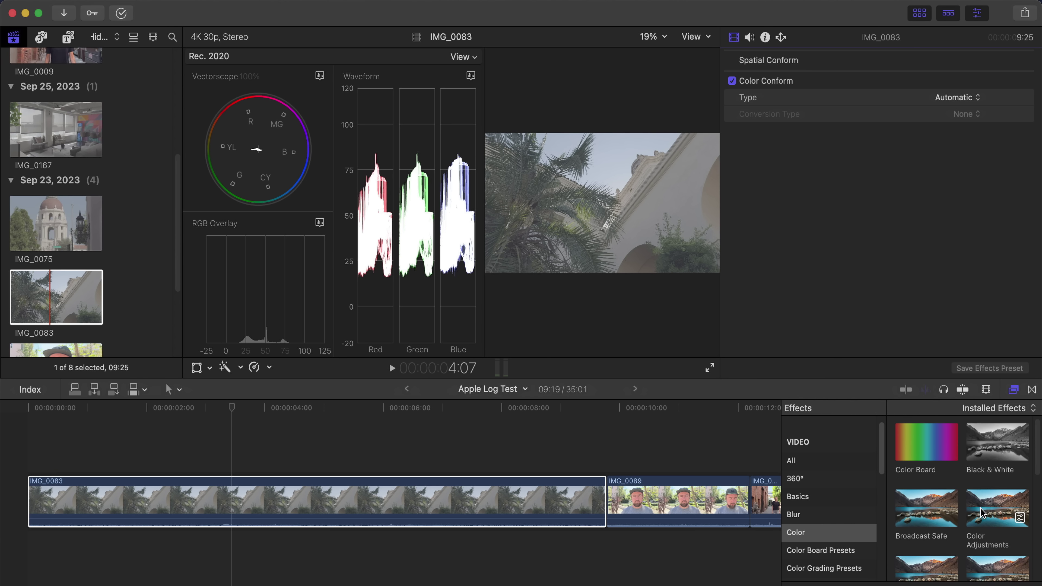
Add a Custom LUT to IMG_0083 with Rec. 2020 input and the MiddleGrey LUT.
scroll(979, 530, down, 5)
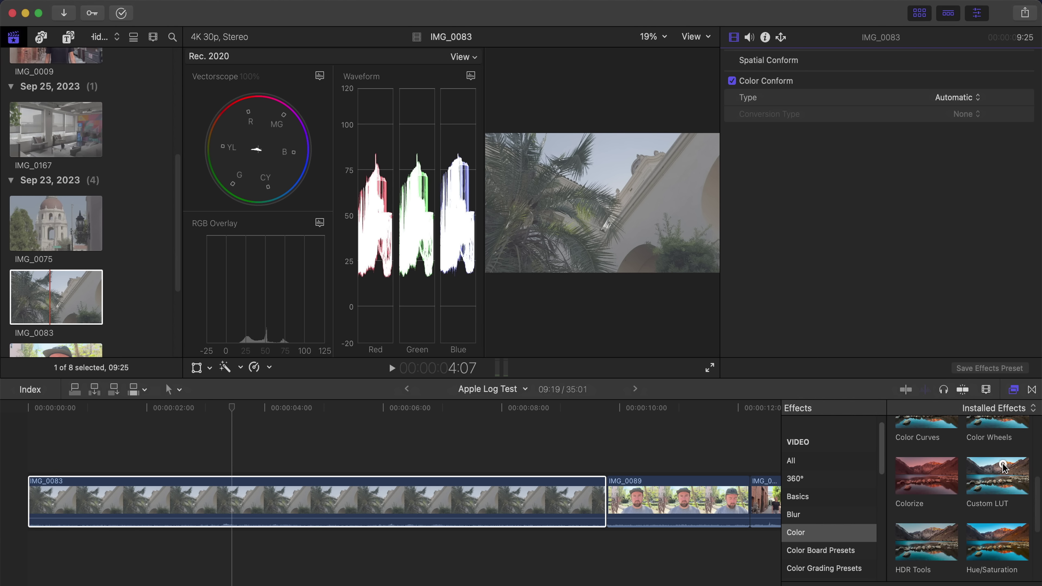
drag(1002, 466, 419, 501)
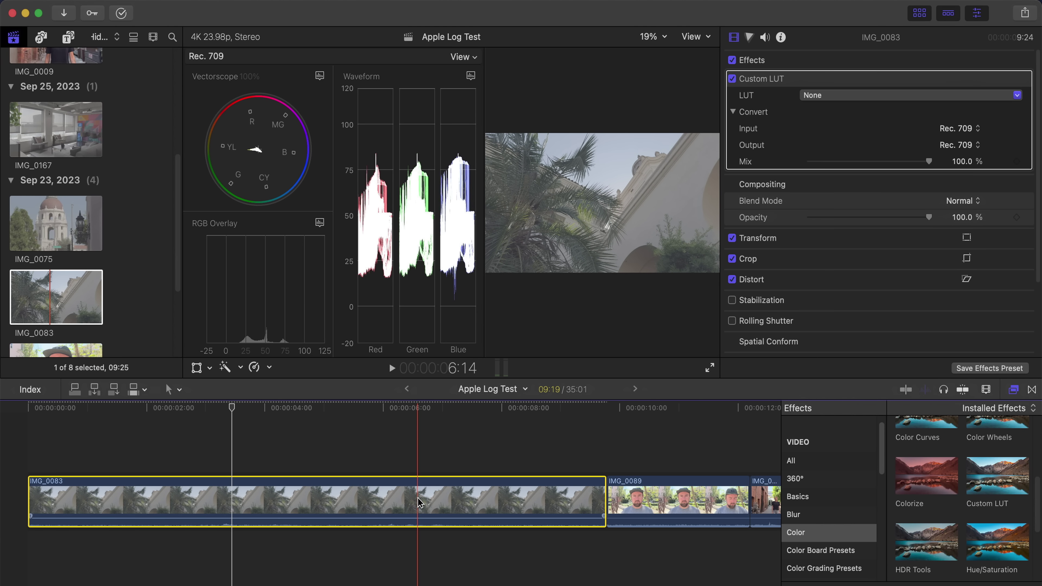
click(960, 129)
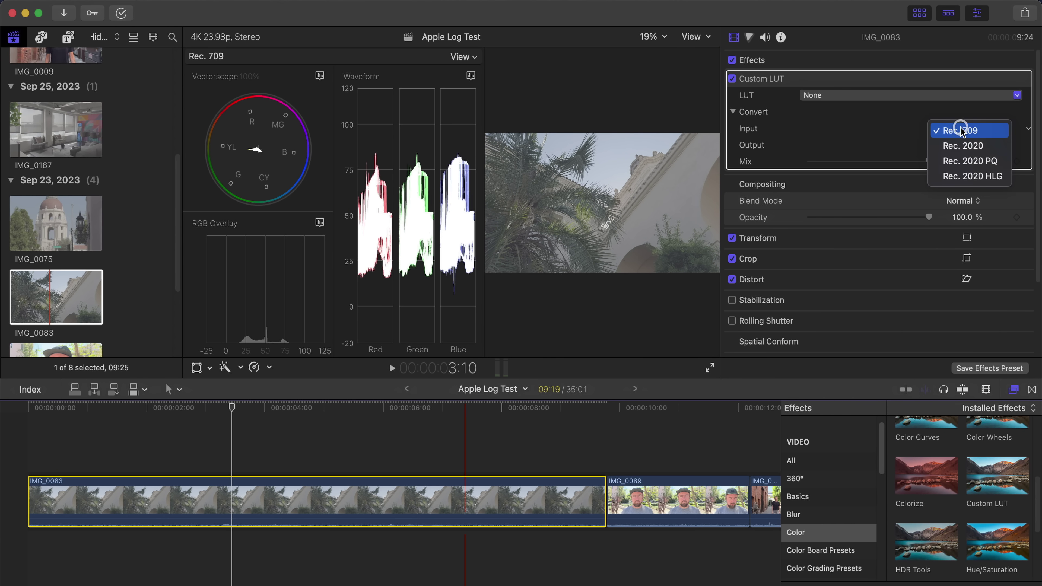
click(983, 148)
click(913, 95)
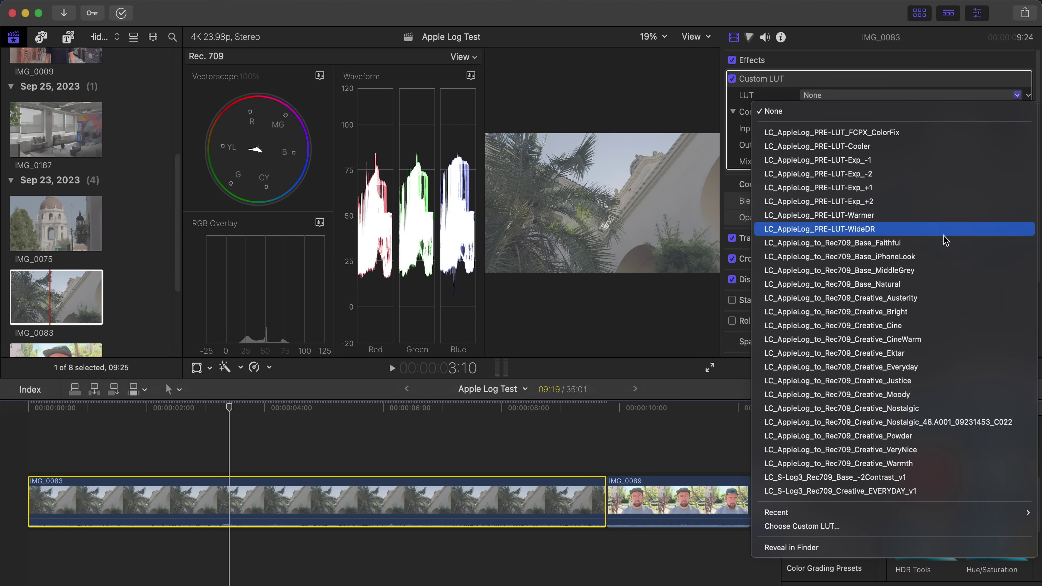
click(950, 270)
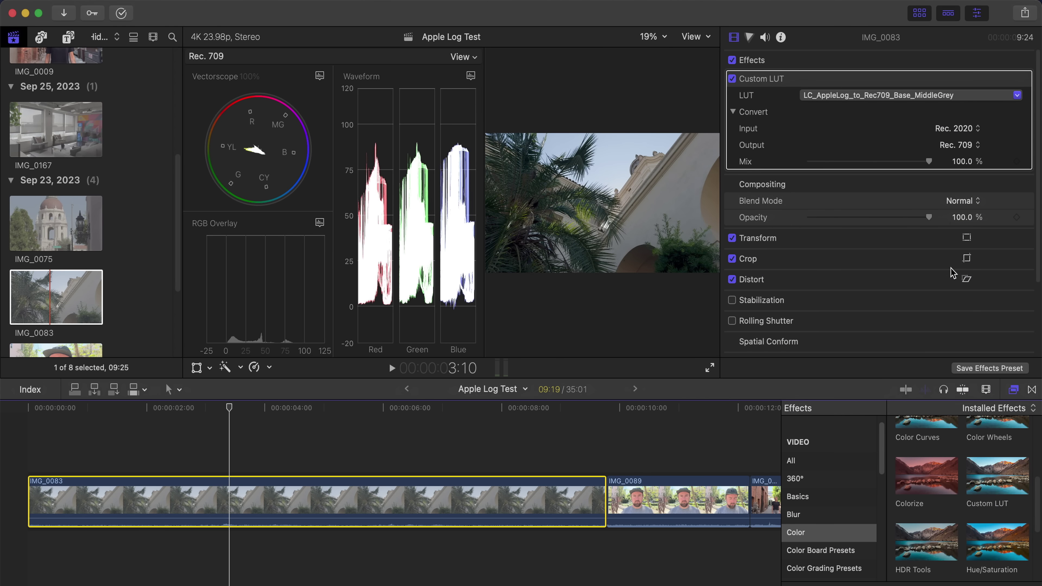
click(732, 78)
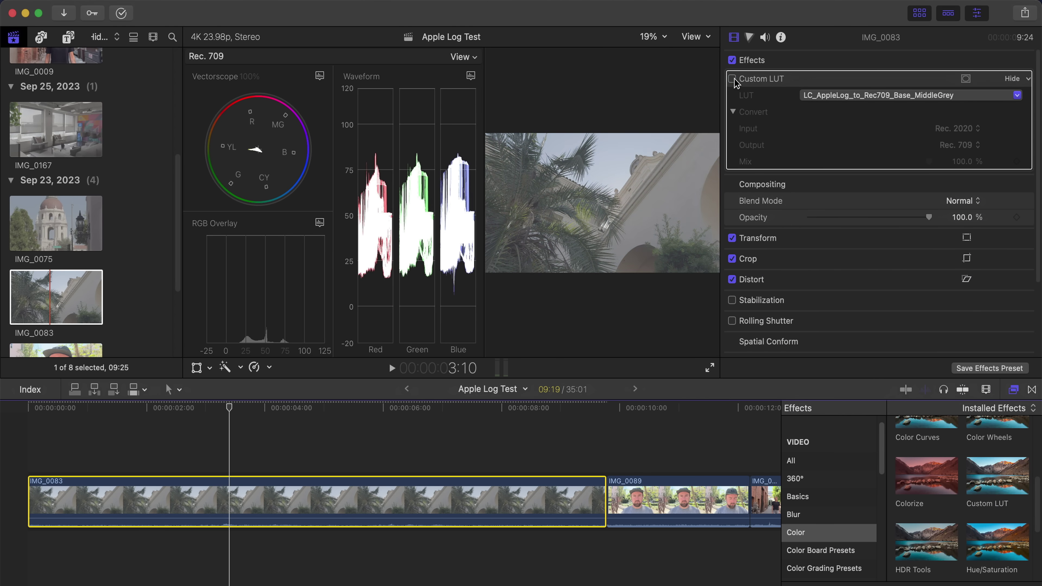
click(732, 79)
Stack a second Custom LUT above the first, with the lower one's input at Rec. 2020.
drag(989, 490, 496, 511)
drag(768, 177, 767, 78)
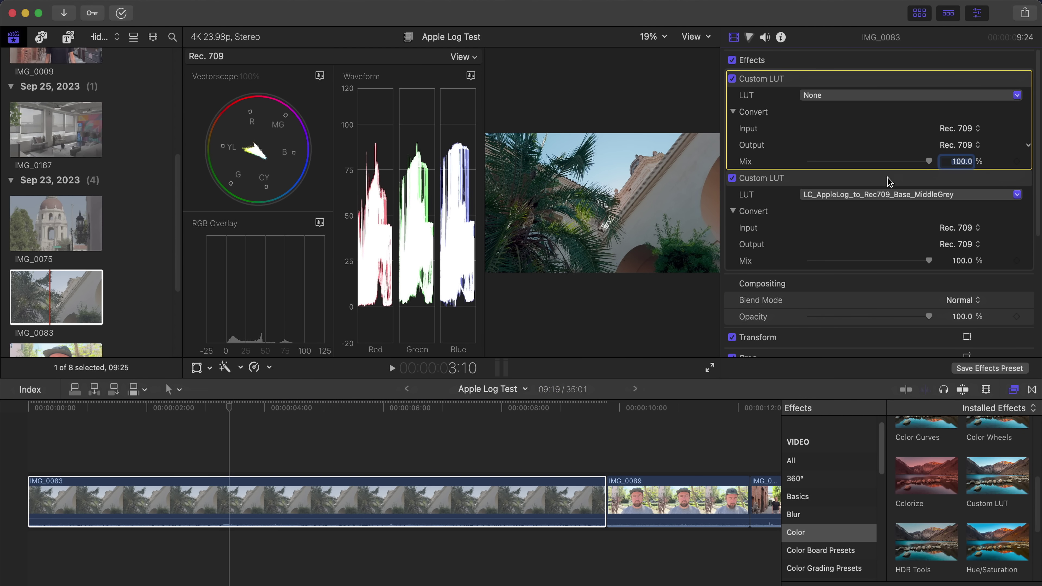
click(957, 228)
click(969, 244)
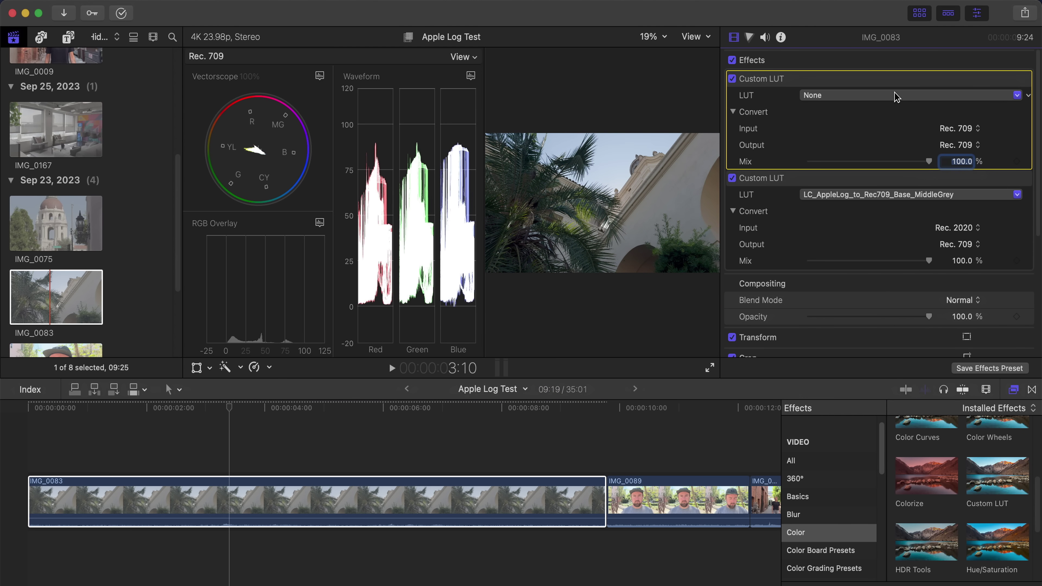
Try Exp_-1, then Exp_-2, then PRE-LUT-Warmer in the top Custom LUT.
click(901, 94)
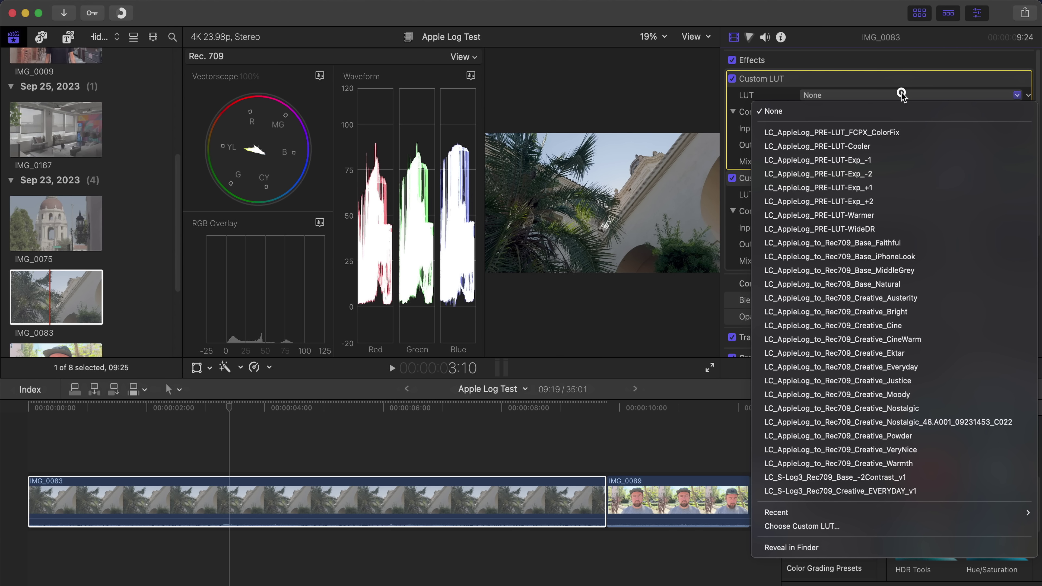
click(901, 160)
click(893, 95)
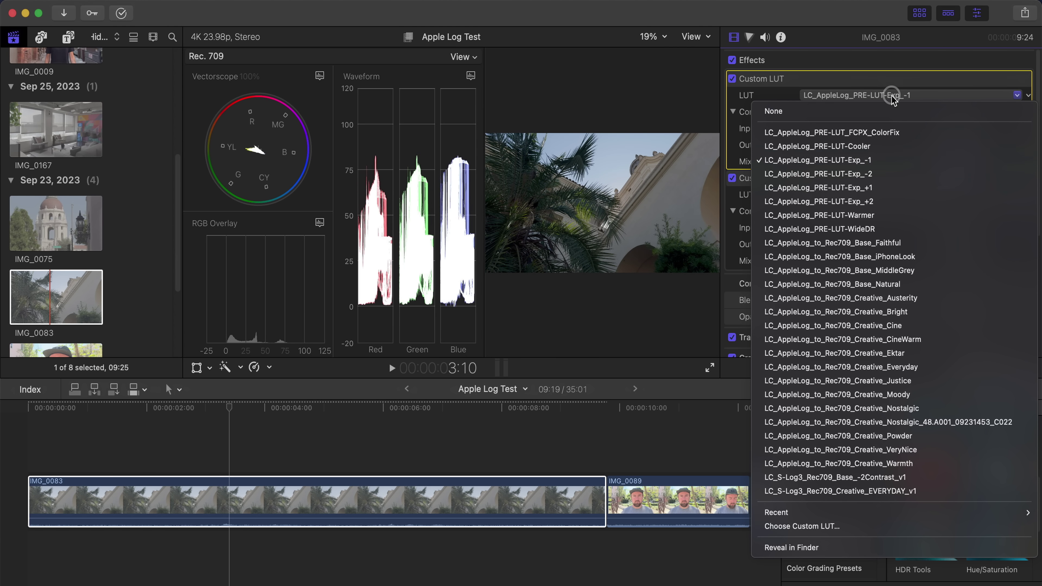
click(891, 175)
click(894, 95)
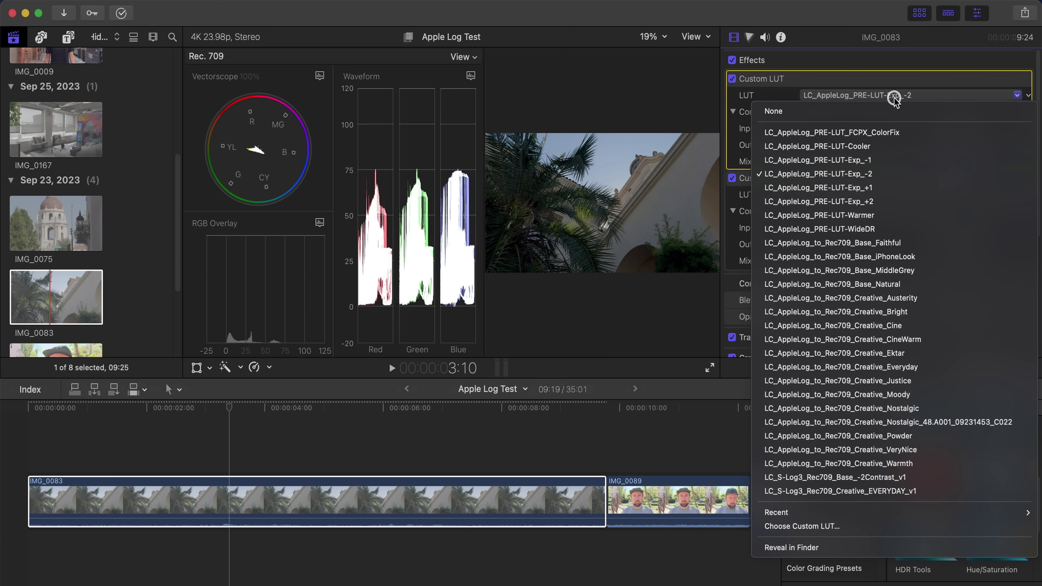
click(886, 215)
click(904, 97)
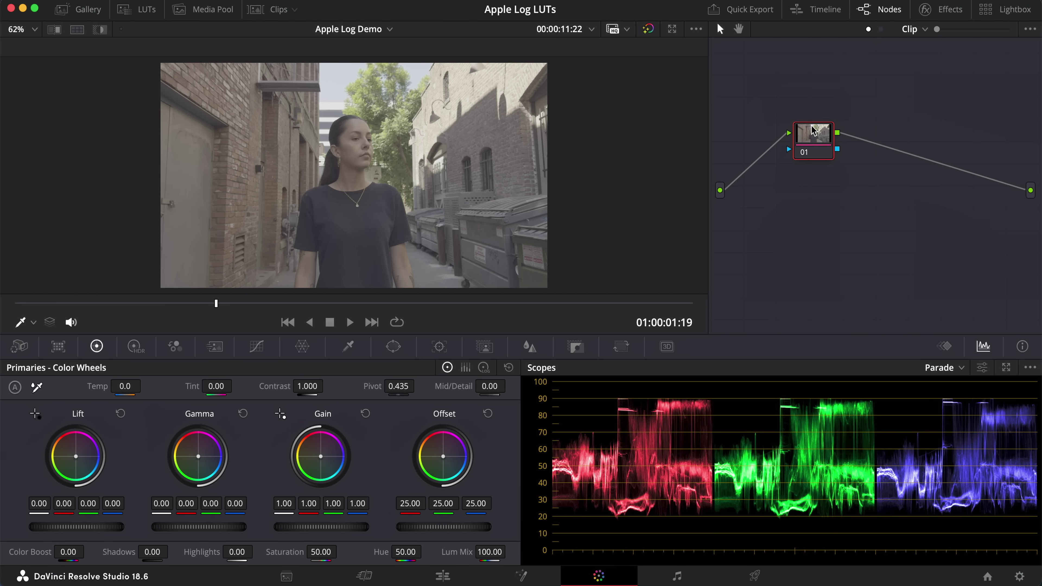
Drag Color Space Transform from the Effects library onto node 01.
click(938, 12)
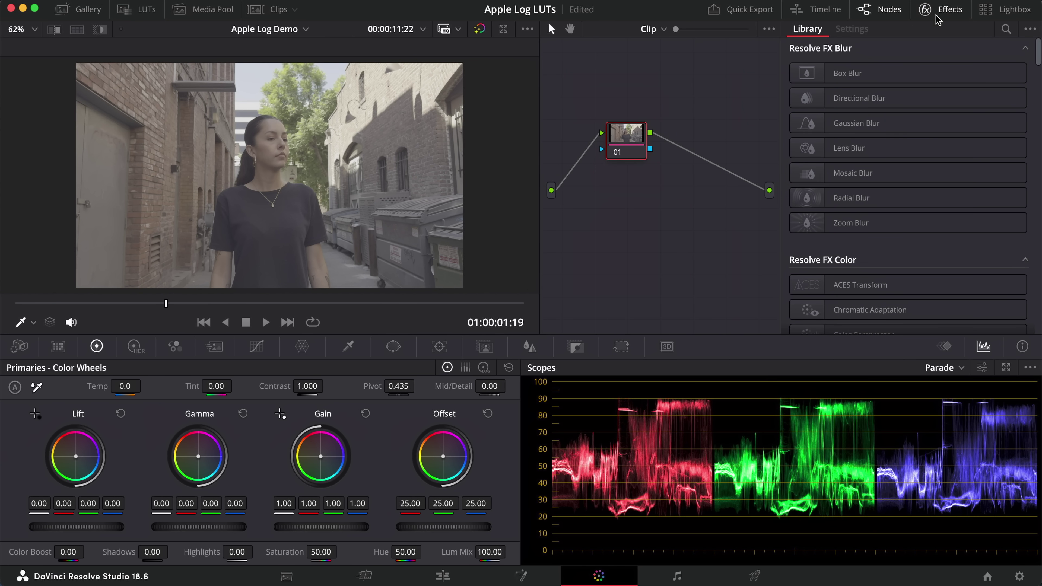
scroll(935, 223, down, 5)
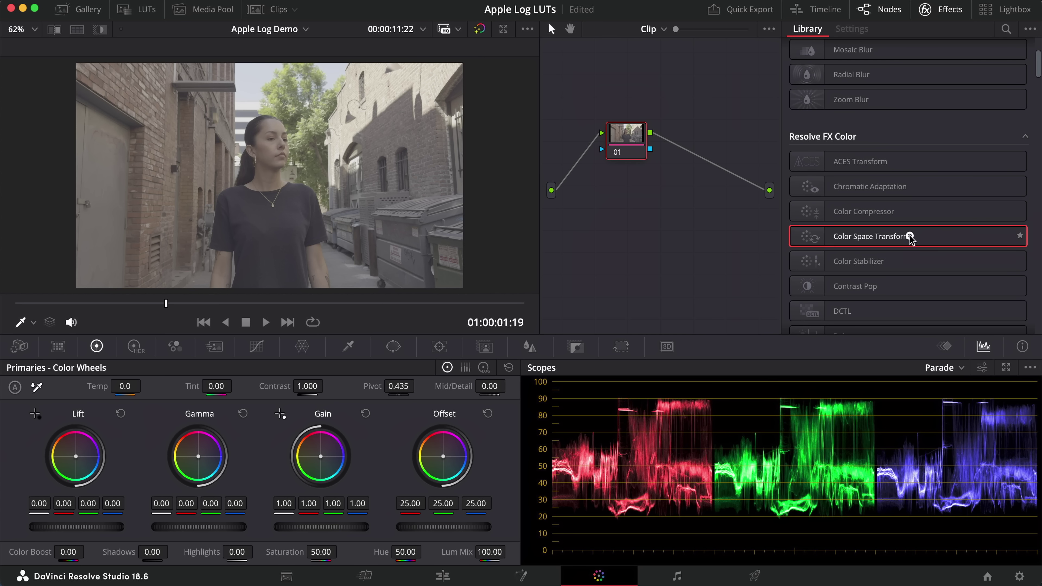
drag(907, 236, 627, 138)
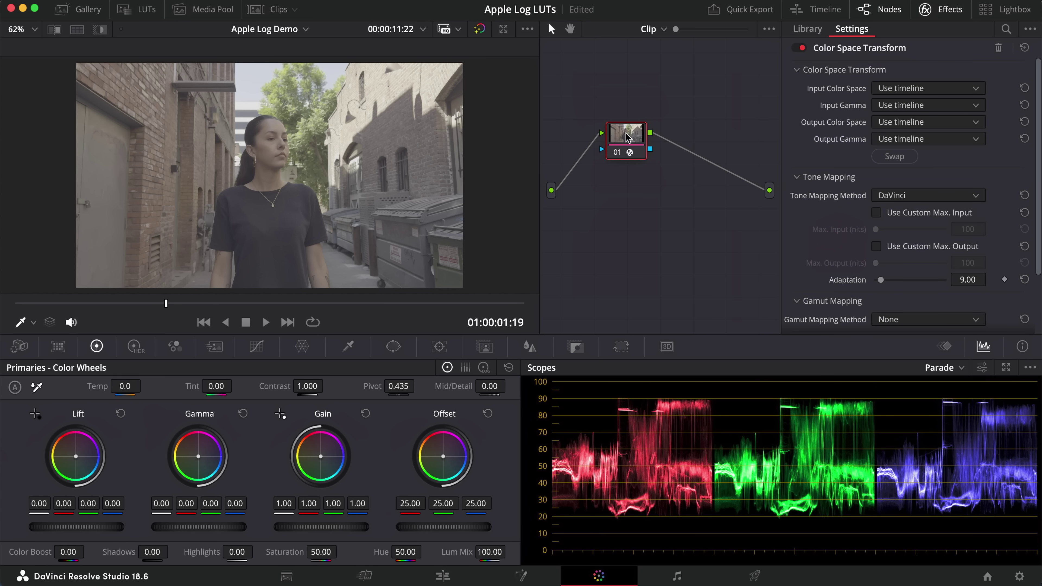
click(1019, 576)
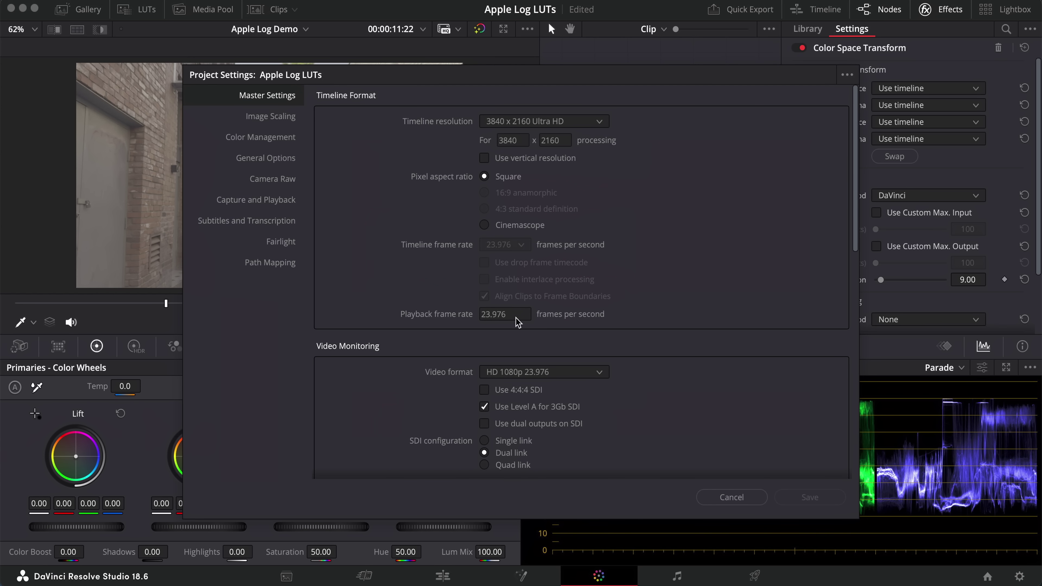
Keep DaVinci YRGB and the Rec.709 Gamma 2.4 timeline, set output to Same as Timeline, and save.
click(246, 138)
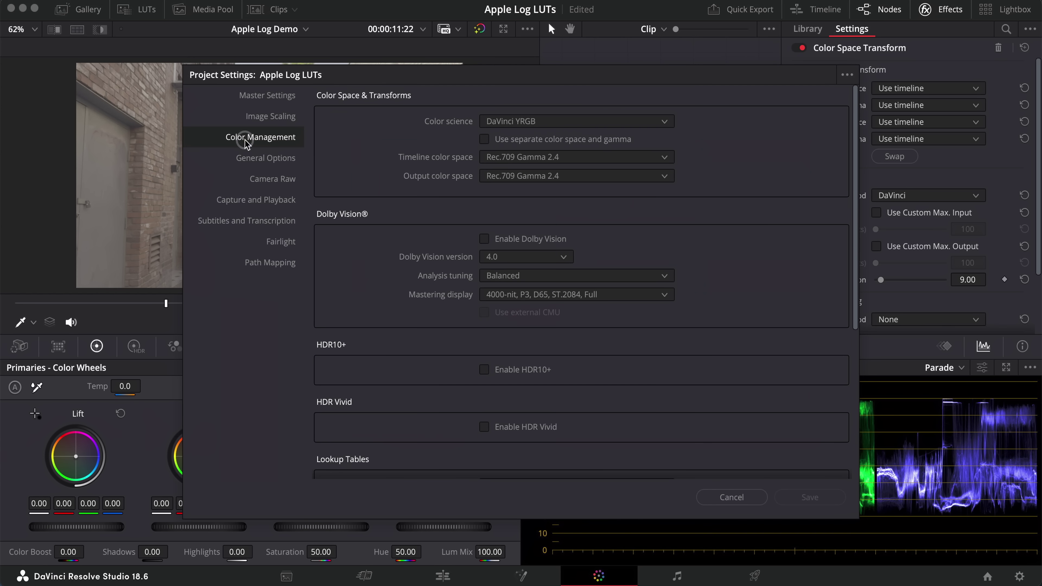
click(529, 123)
click(539, 138)
click(565, 159)
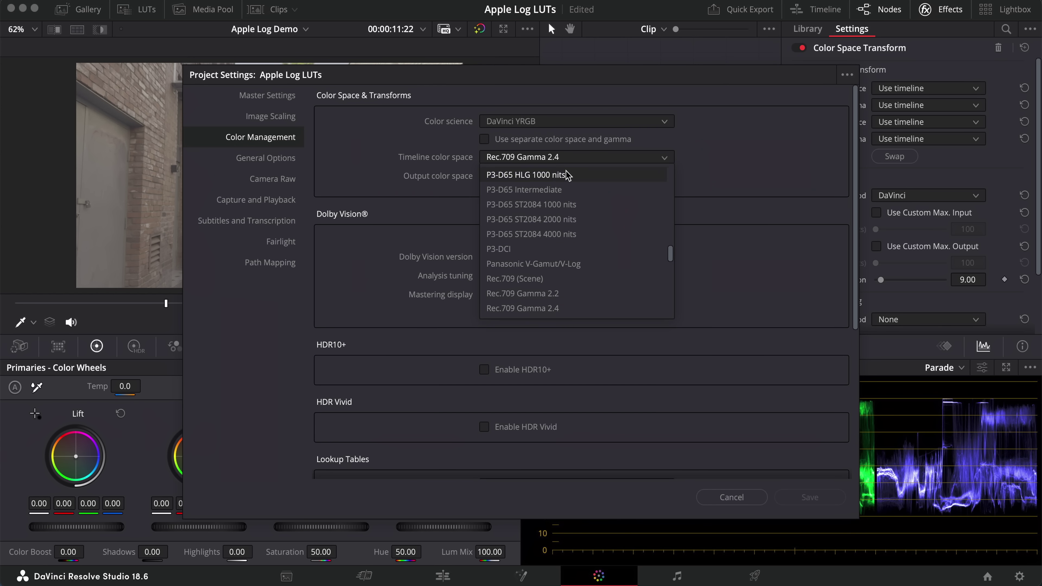
click(572, 309)
click(569, 176)
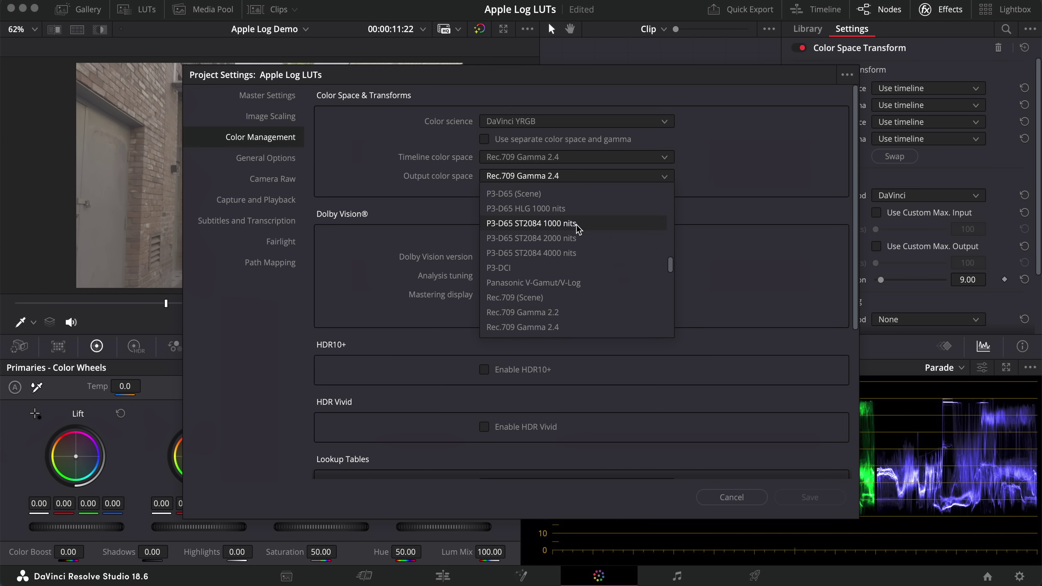
scroll(578, 279, up, 15)
click(557, 194)
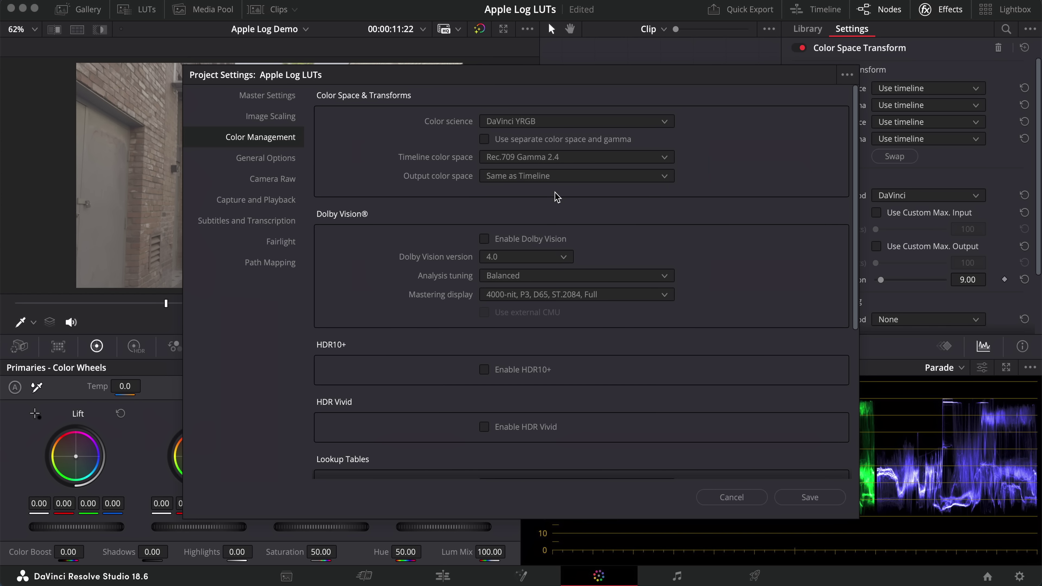
click(833, 497)
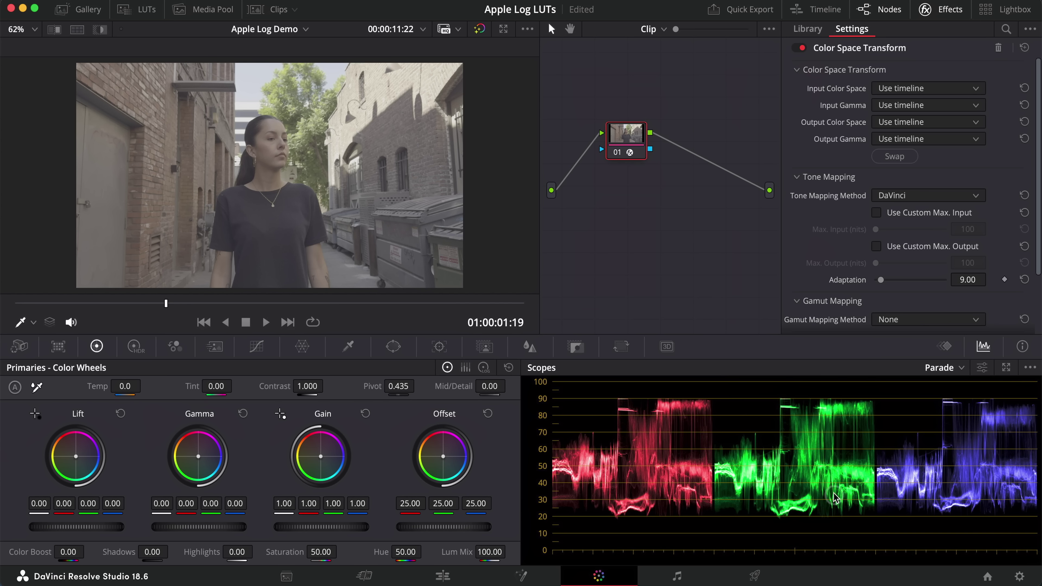
click(897, 89)
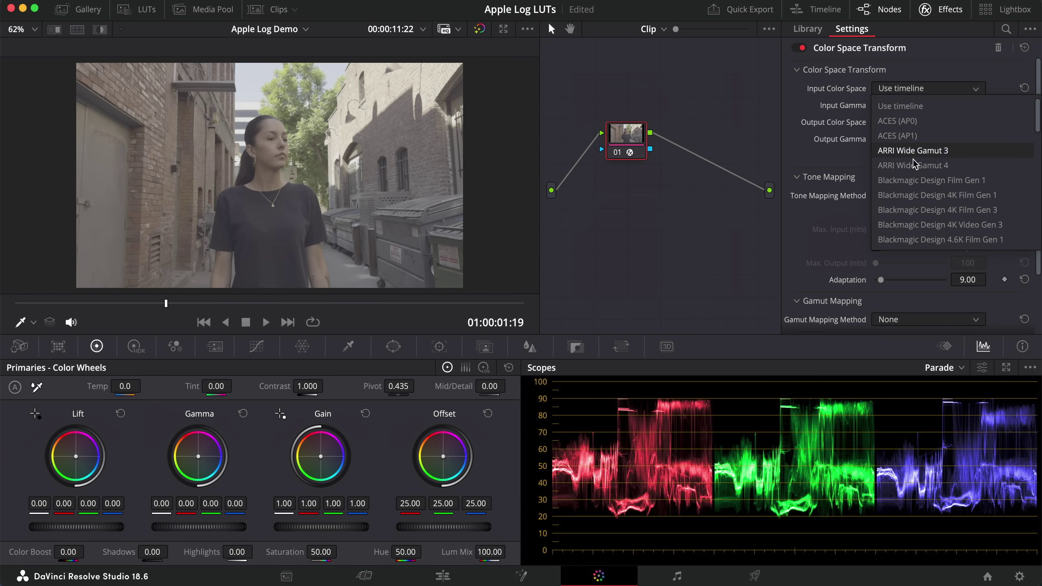
Set the transform's input color space to Rec.2020 and input gamma to Apple Log.
text(re)
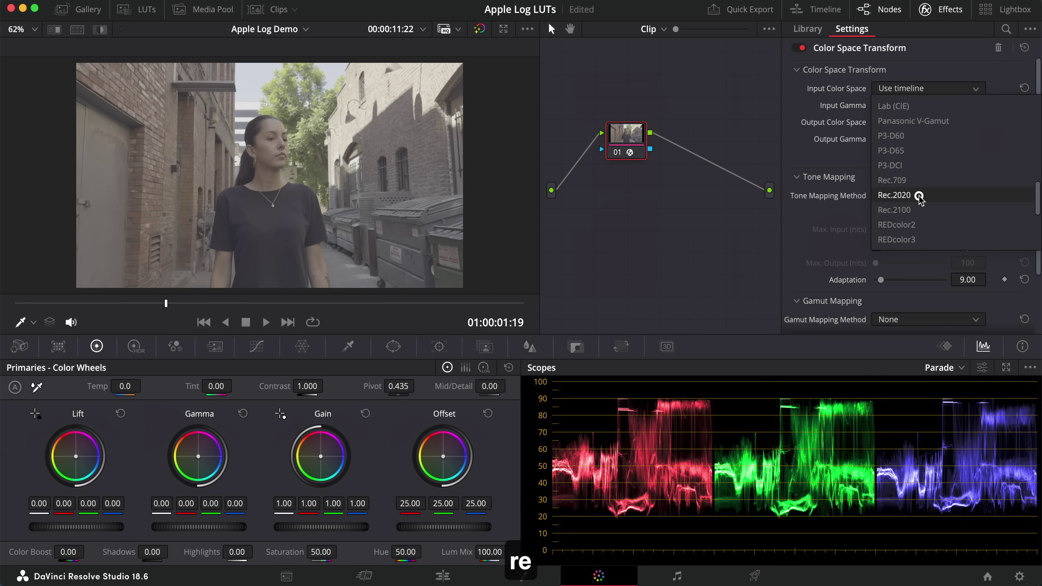
click(918, 196)
click(916, 107)
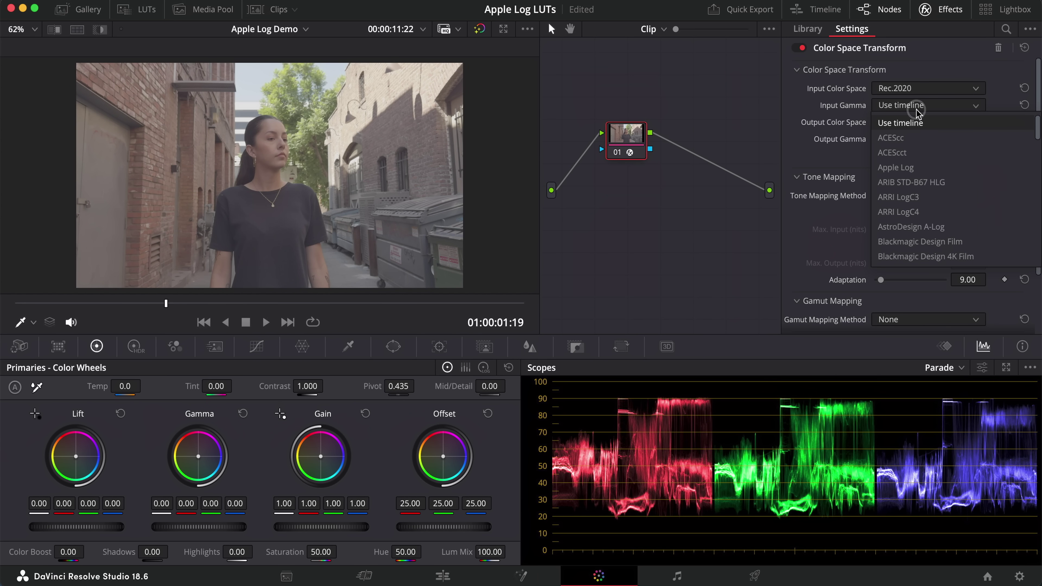
click(914, 169)
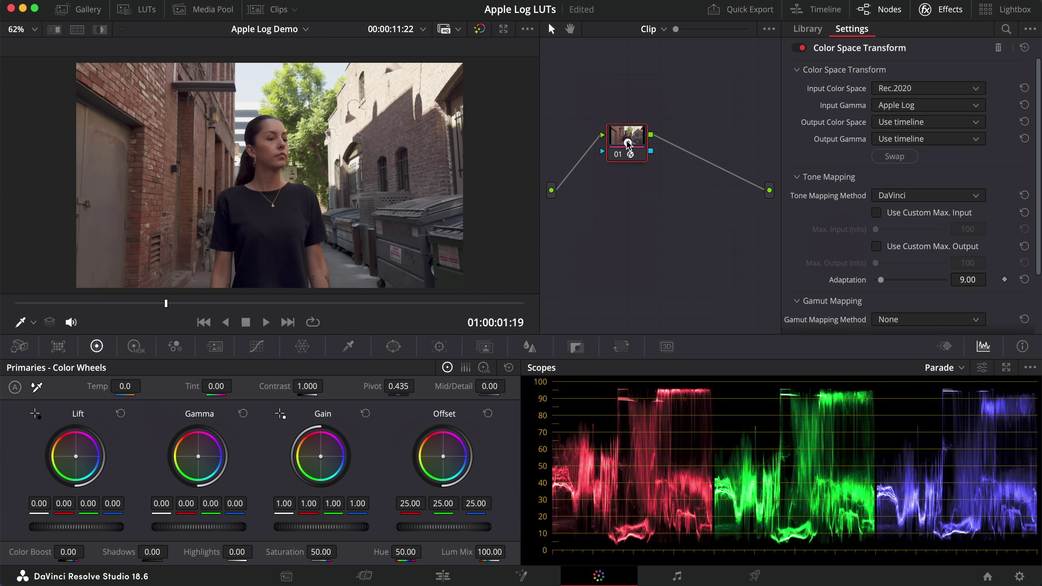
drag(628, 144, 632, 156)
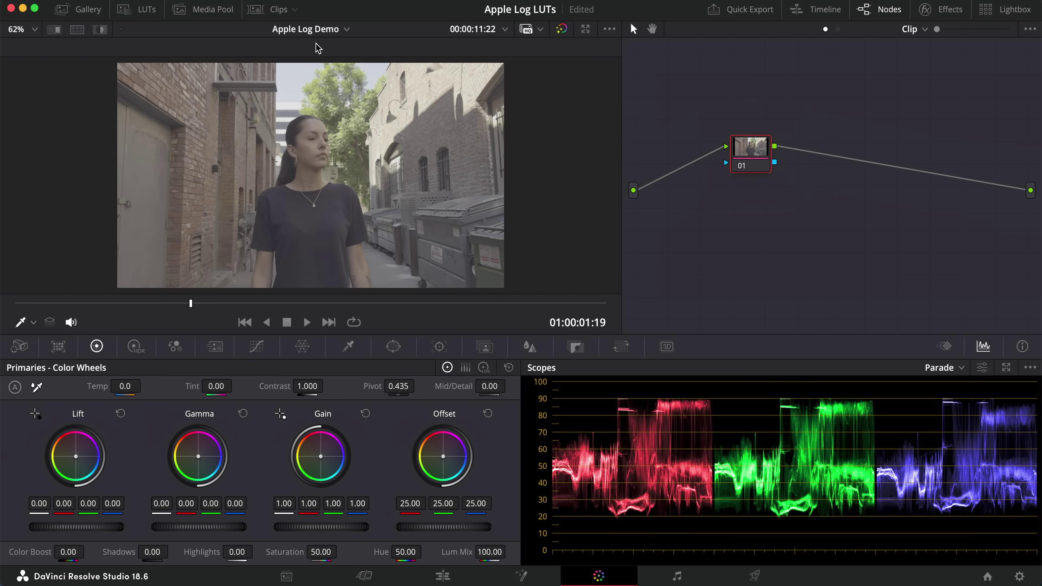
Drag LC_AppleLog_to_Rec709_Base_Natural_v1 from the LUT browser onto node 01, then close the browser.
click(134, 12)
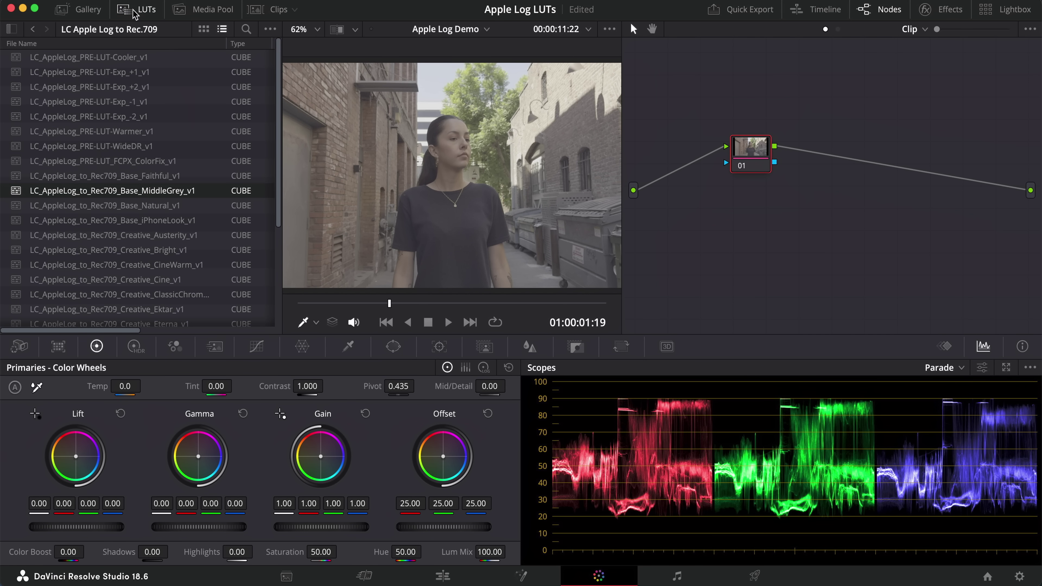
click(172, 209)
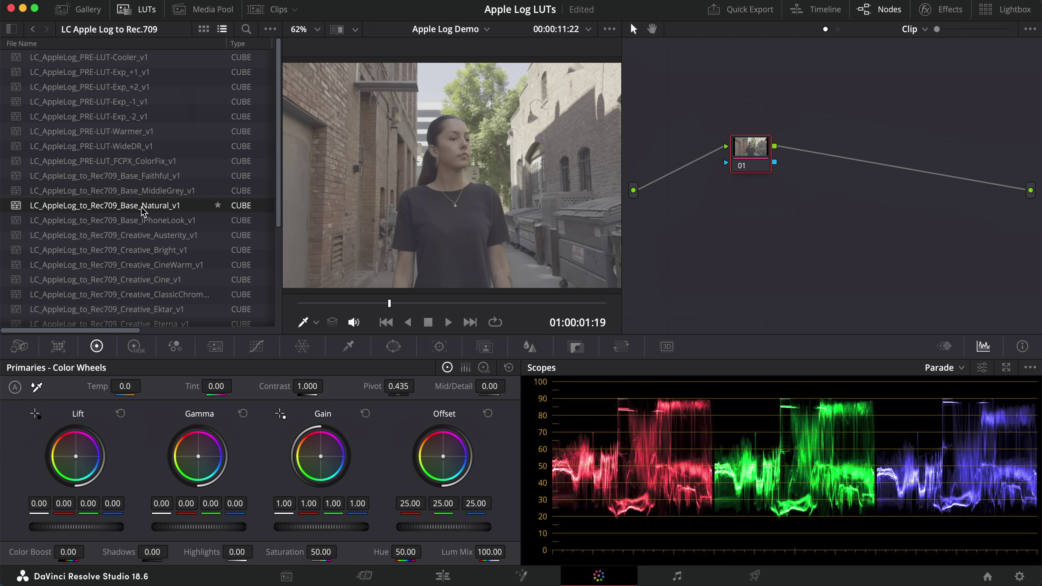
drag(143, 211, 749, 150)
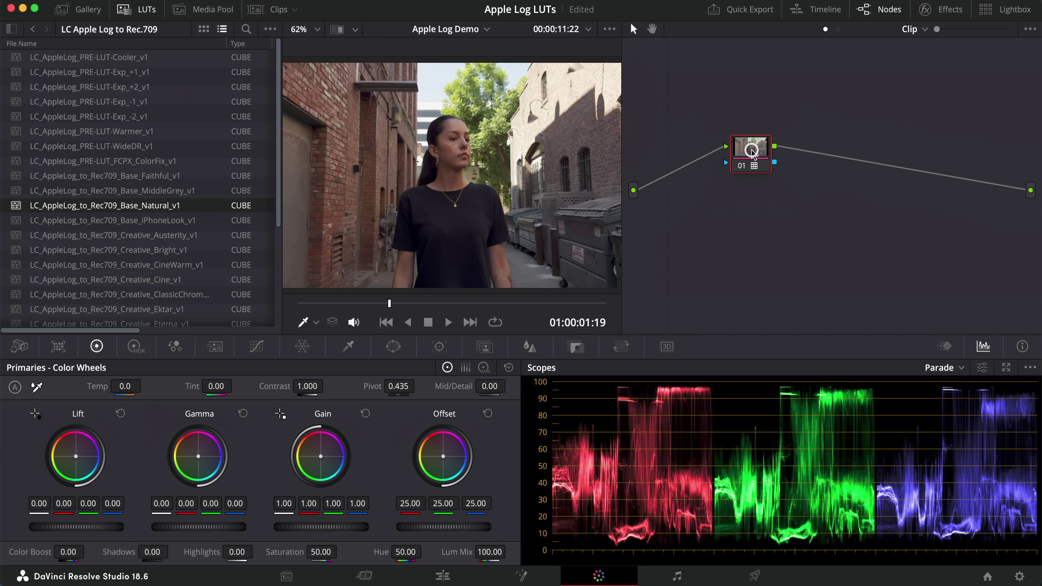
click(136, 11)
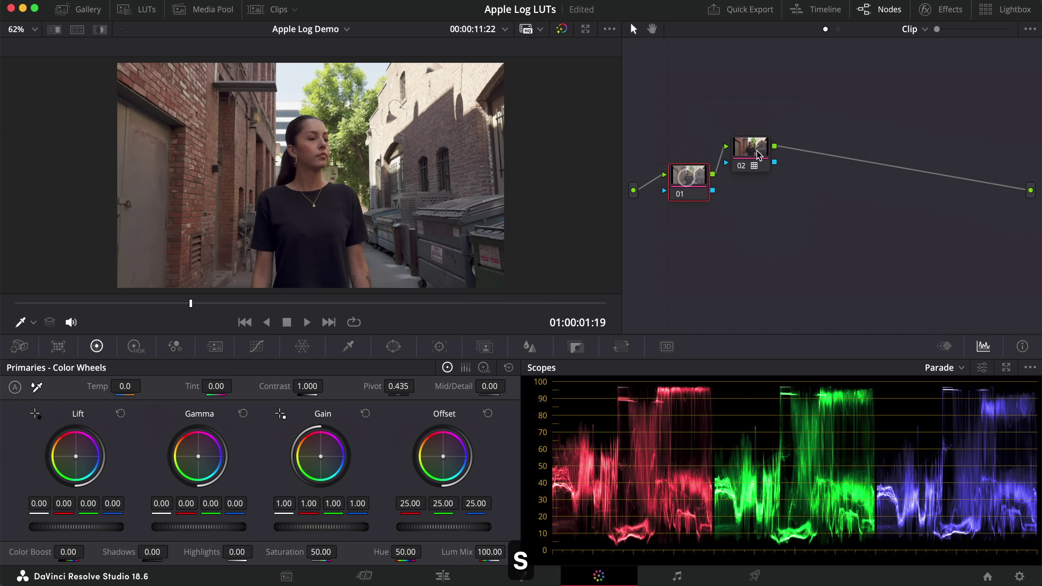
Align node 02 with node 01 and label it Conversion.
drag(756, 150, 775, 178)
right_click(775, 177)
click(814, 205)
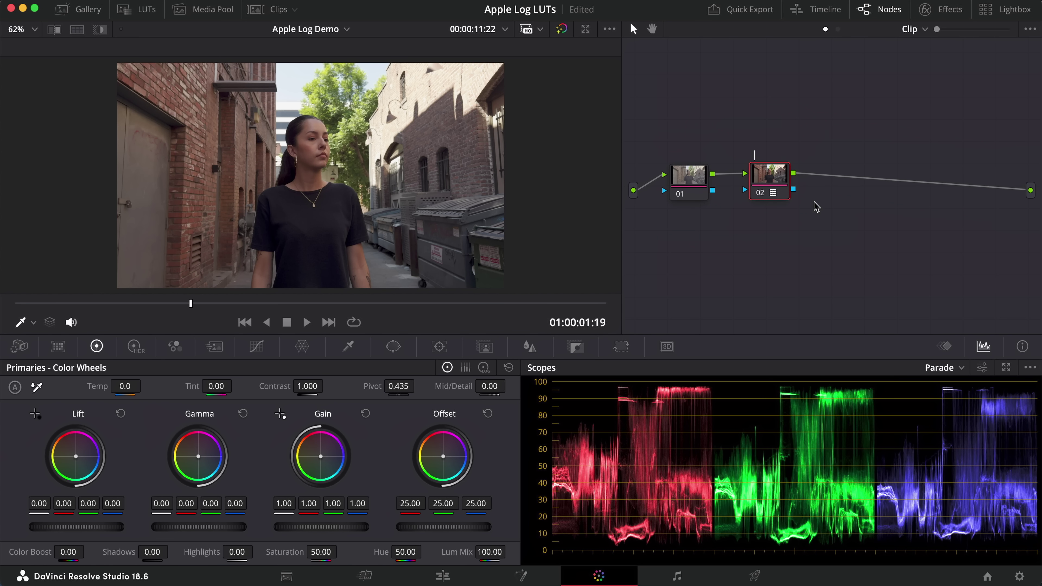
text(Conv)
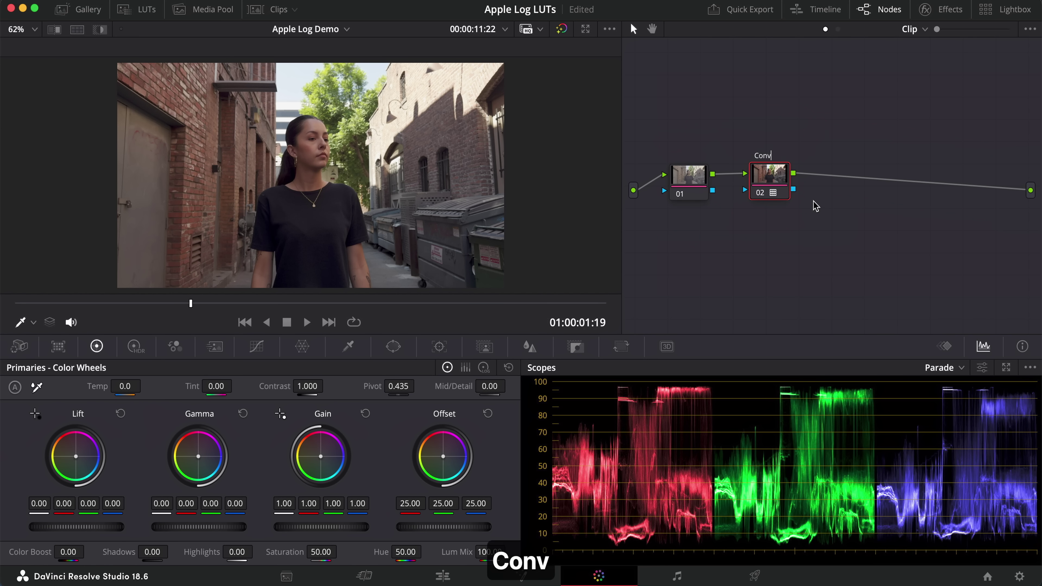
text(ersion)
key(Return)
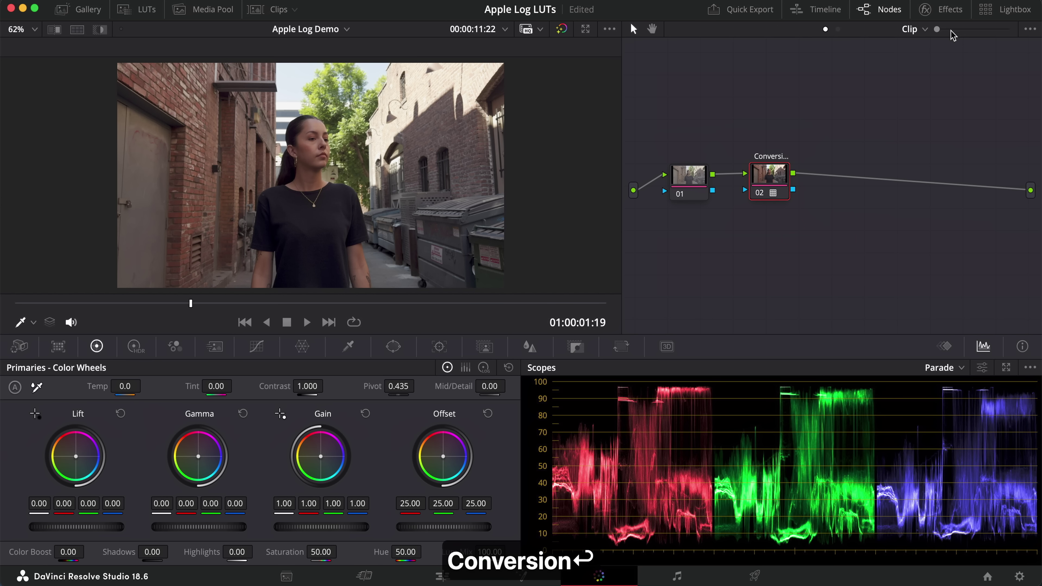
Label node 01 Primary.
right_click(681, 181)
click(719, 206)
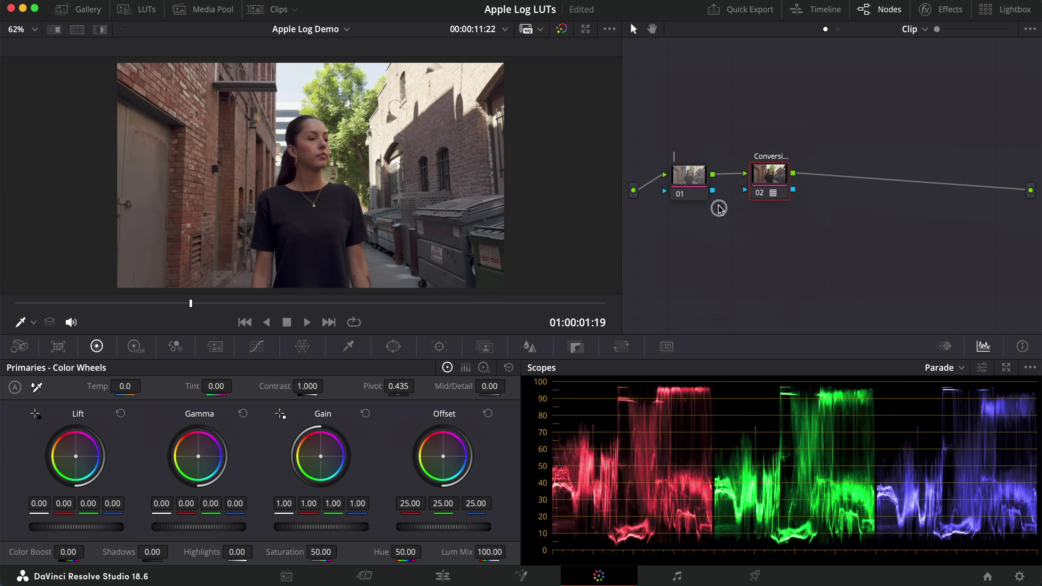
text(Primary)
key(Return)
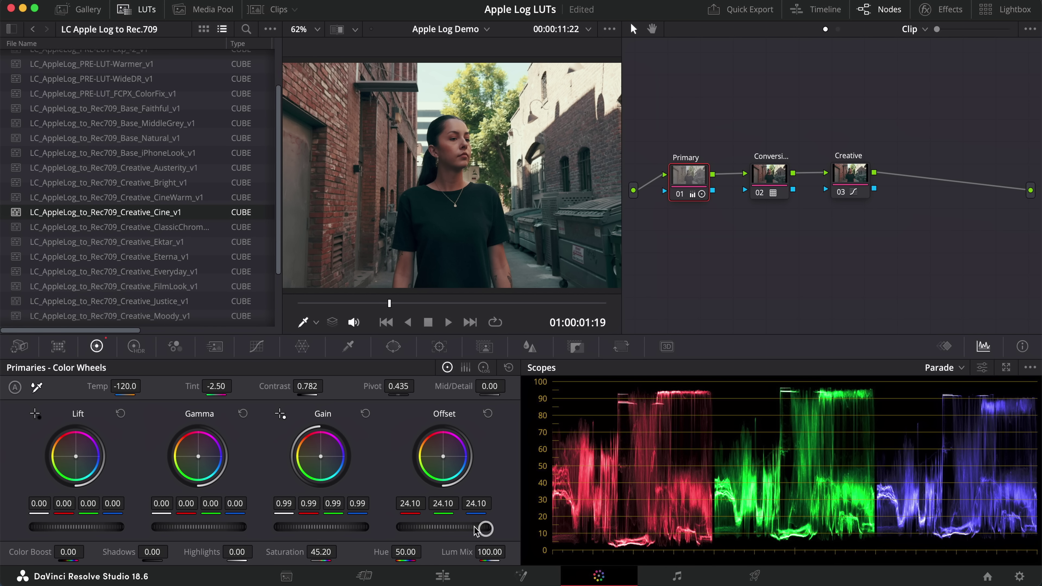
On the Conversion node, try Ektar, Everyday, FilmLook, Justice and Nostalgic LUTs, settling on VeryNice.
click(771, 177)
double_click(151, 243)
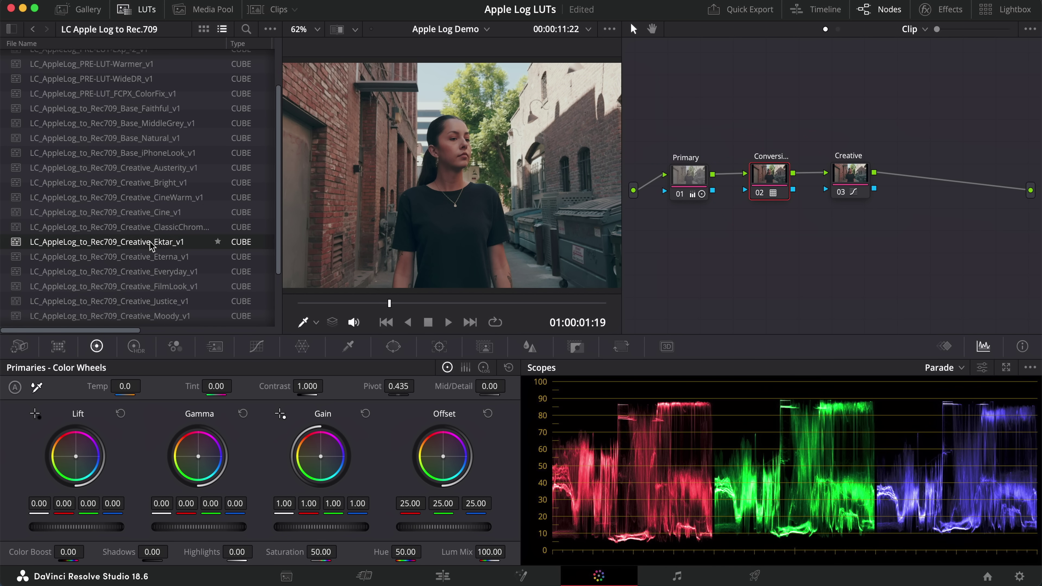
double_click(147, 271)
double_click(156, 286)
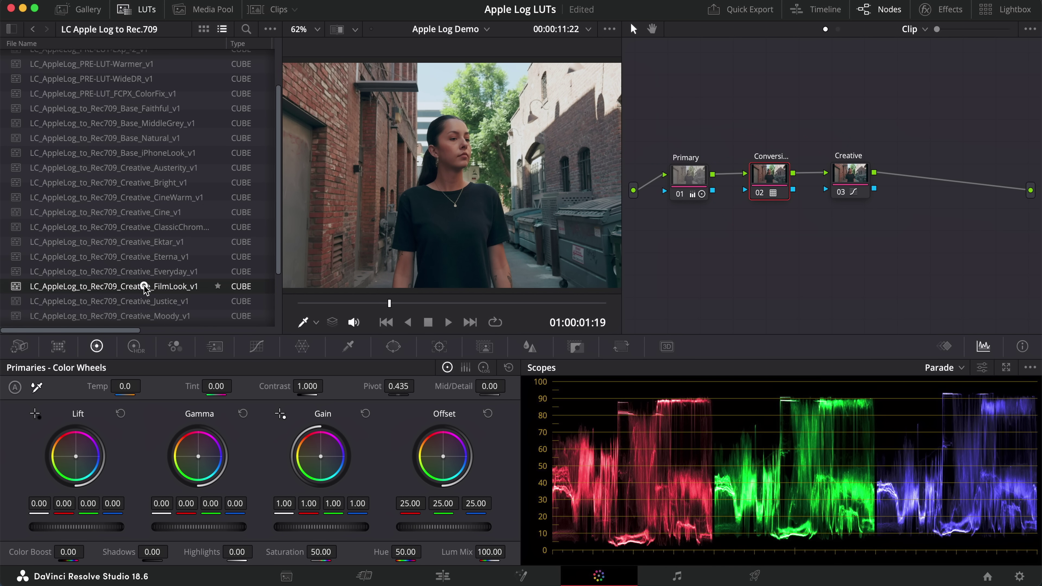
scroll(160, 279, down, 3)
double_click(164, 253)
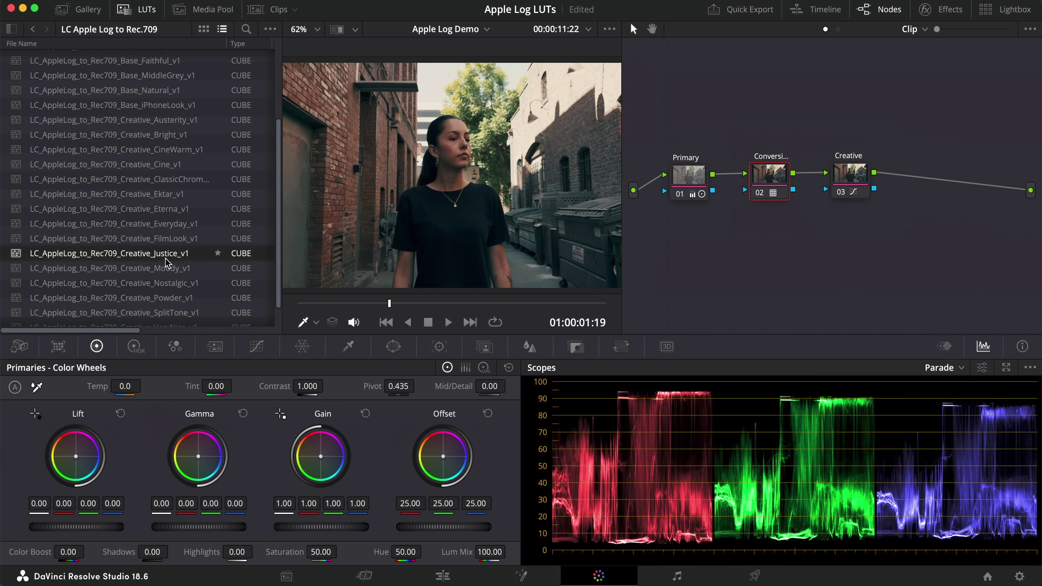
double_click(165, 283)
scroll(164, 283, down, 2)
double_click(160, 299)
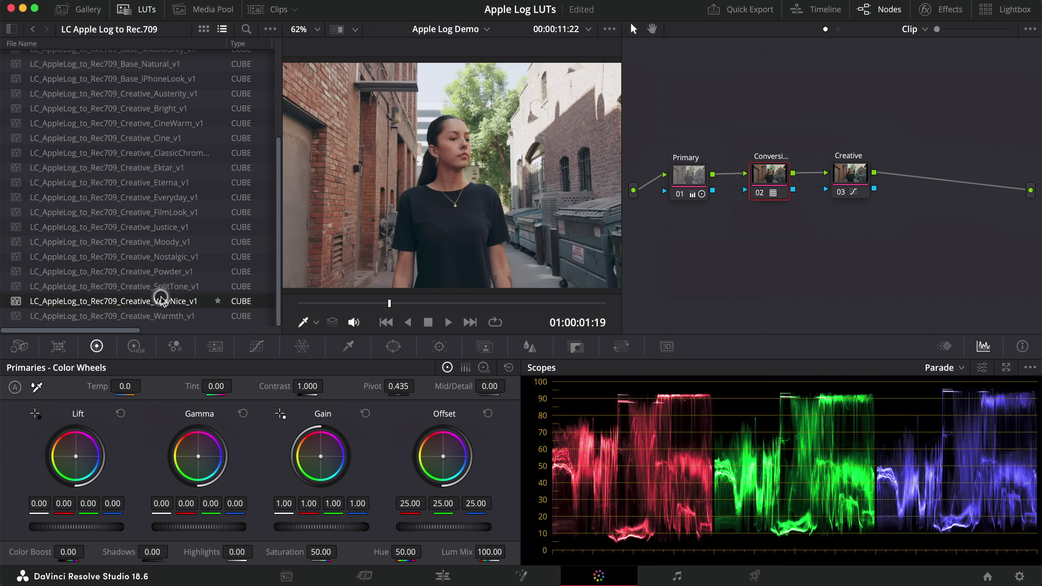
Lower the Primary node's Offset to 15.65, then bypass the Conversion and Creative nodes to compare.
click(699, 178)
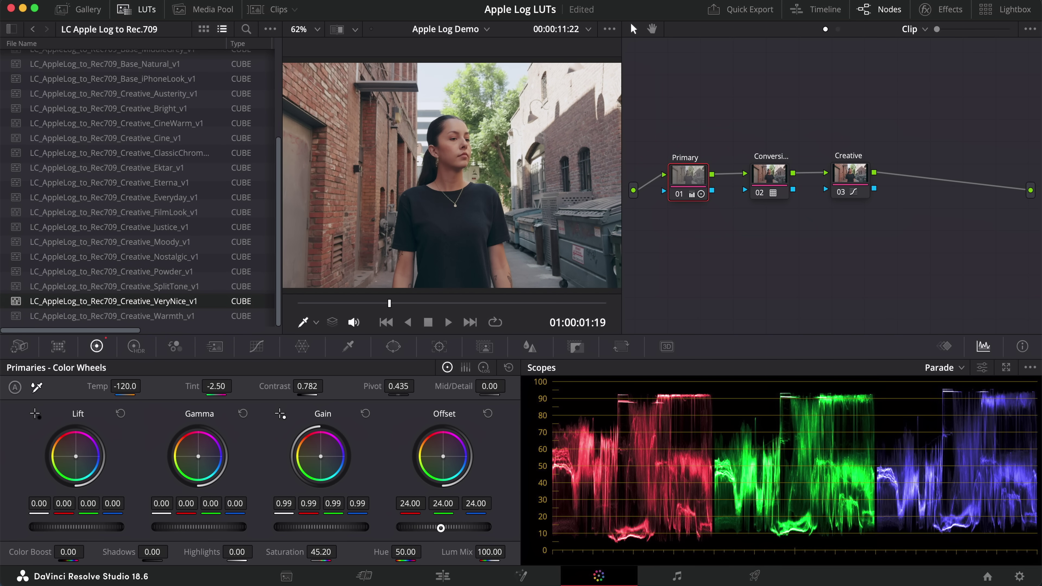
drag(441, 528, 261, 526)
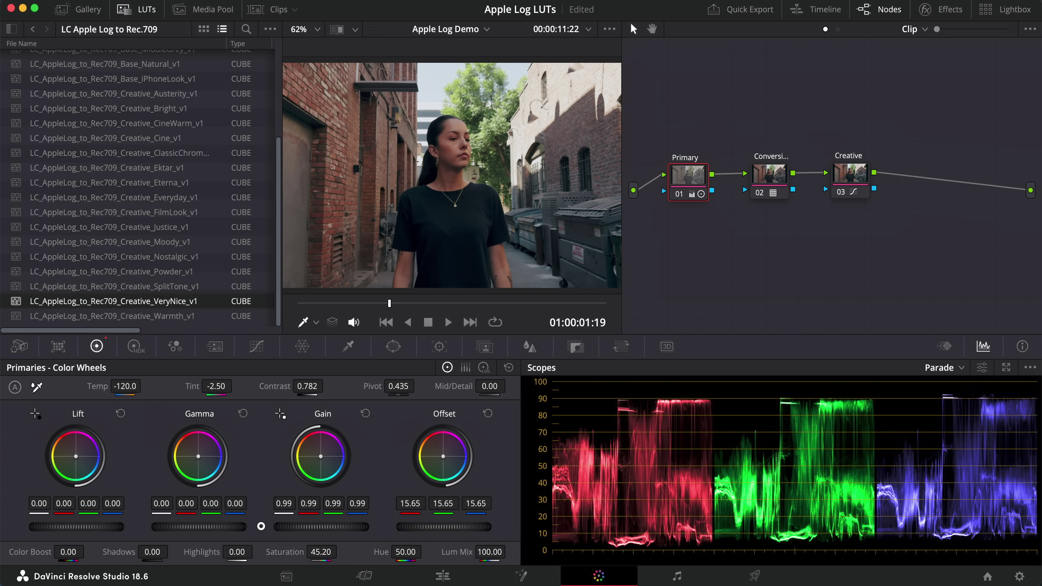
drag(728, 151, 885, 222)
key(super+d)
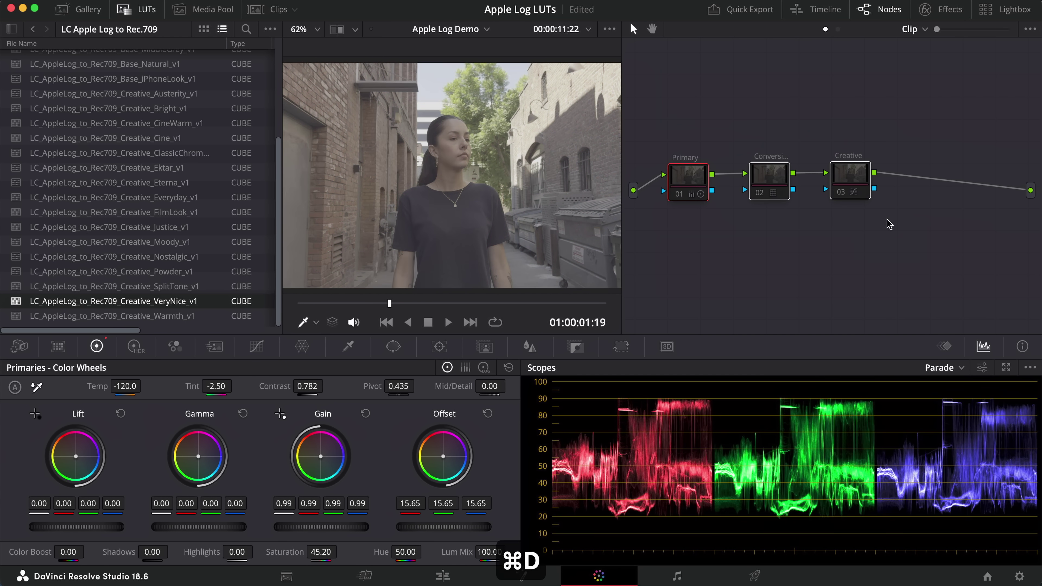
key(super+d)
key(super+d)
key(super+d)
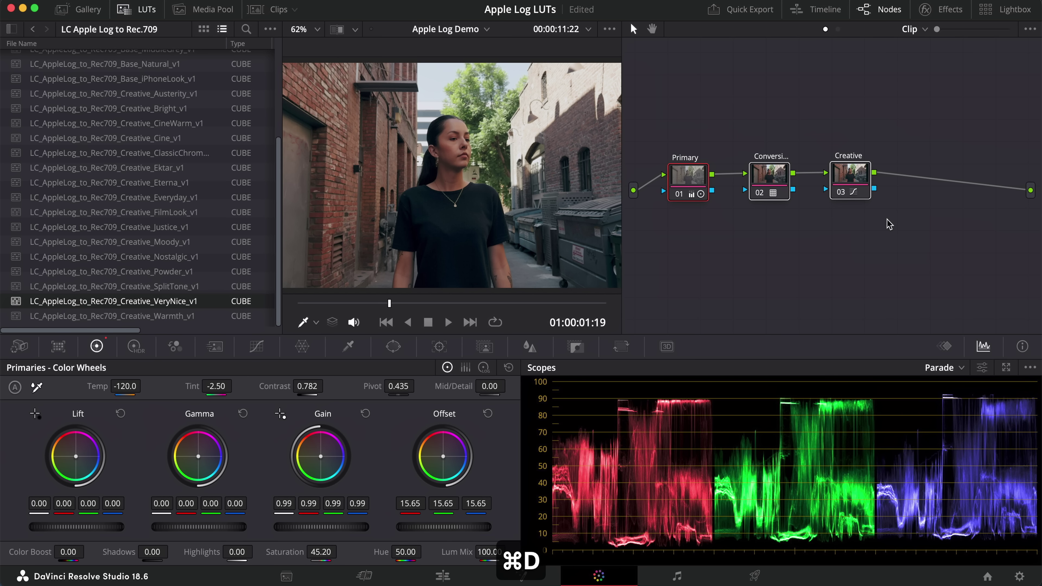
key(super+d)
key(super+d)
key(super+Tab)
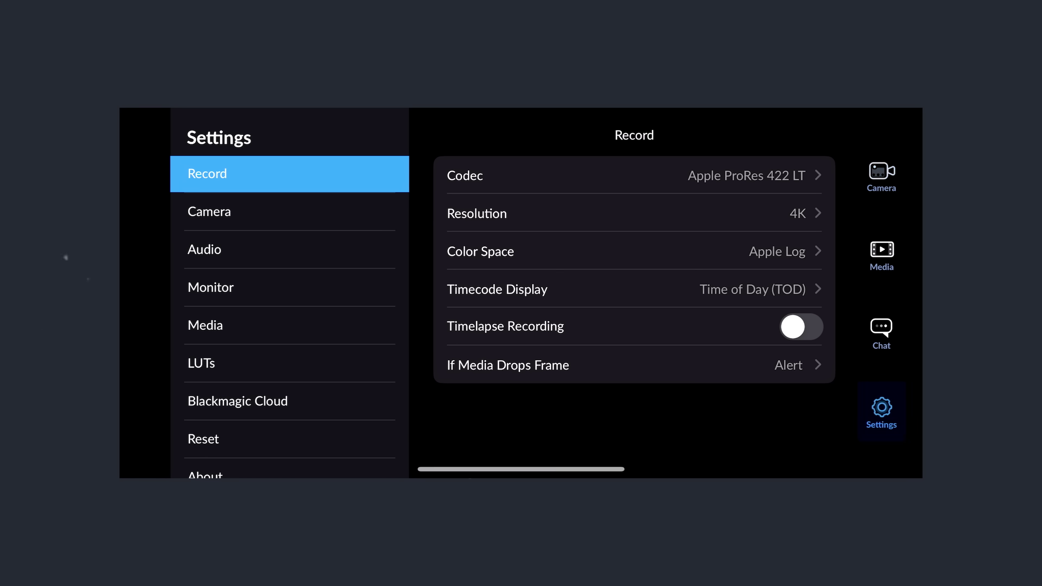
Import all Apple Log LUT files, enable the Base_Natural display LUT, and return to the camera.
scroll(289, 311, down, 3)
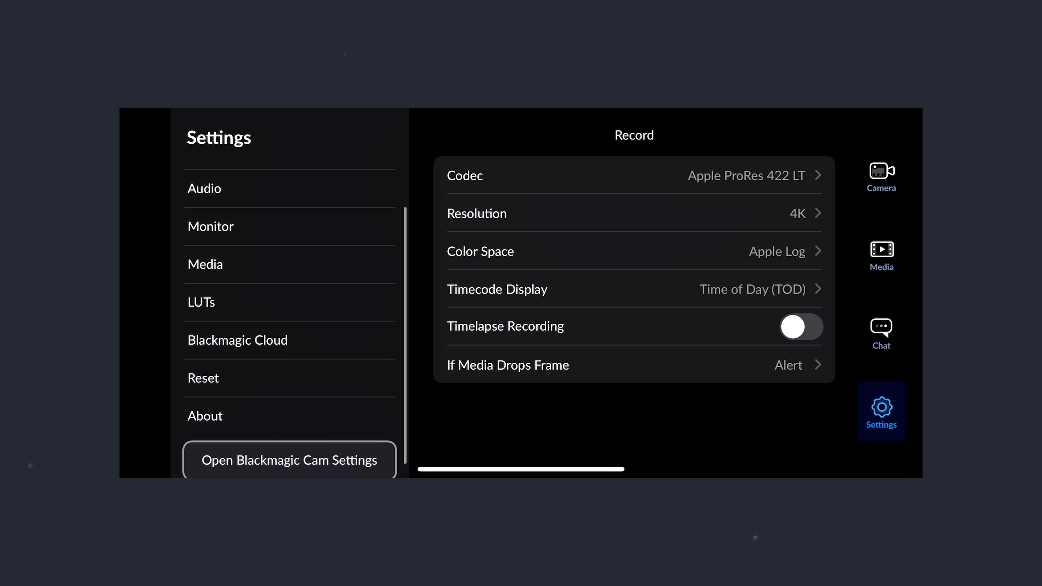
click(201, 302)
click(697, 212)
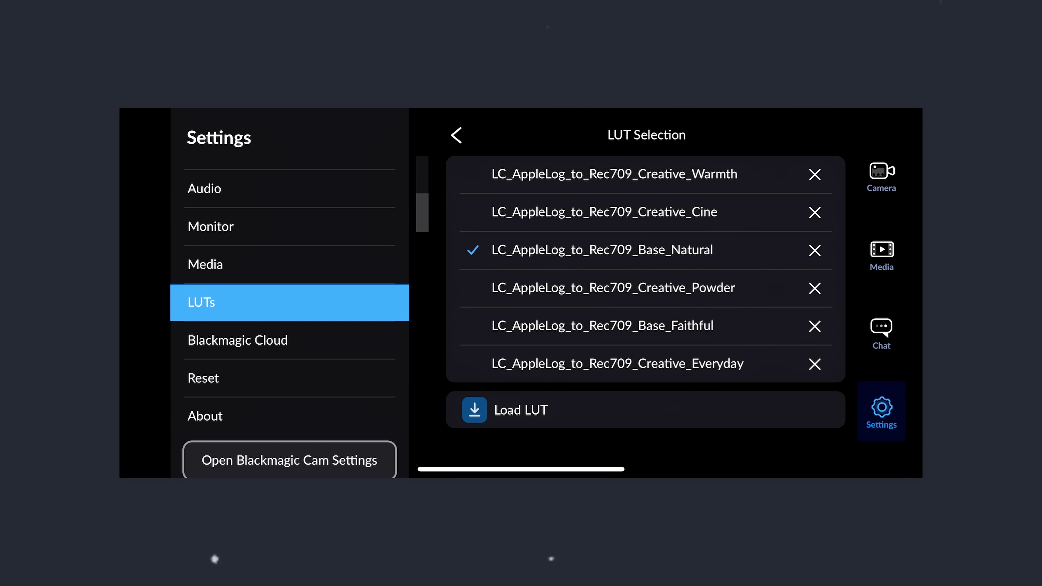
click(508, 410)
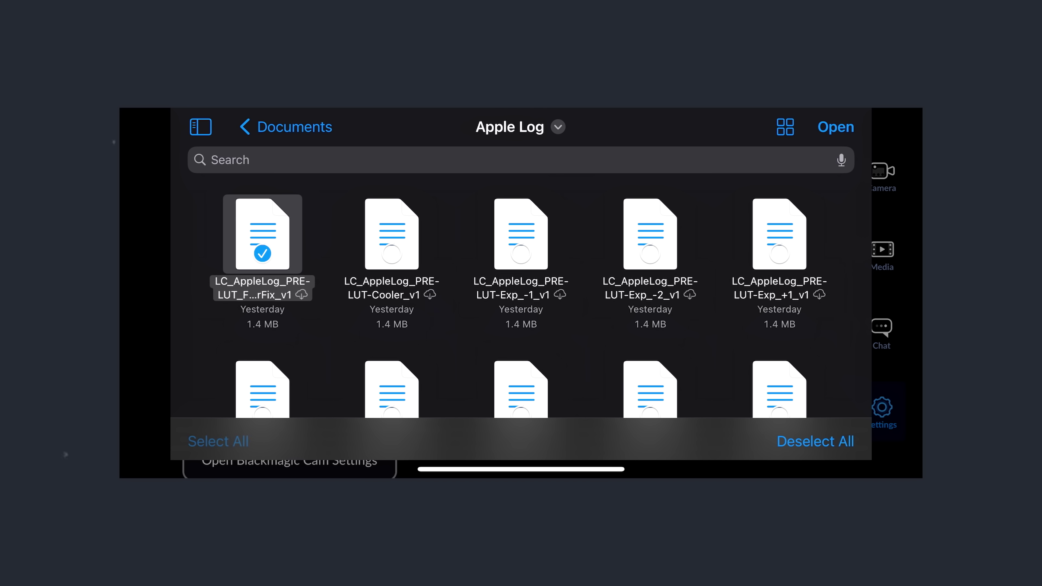
click(218, 441)
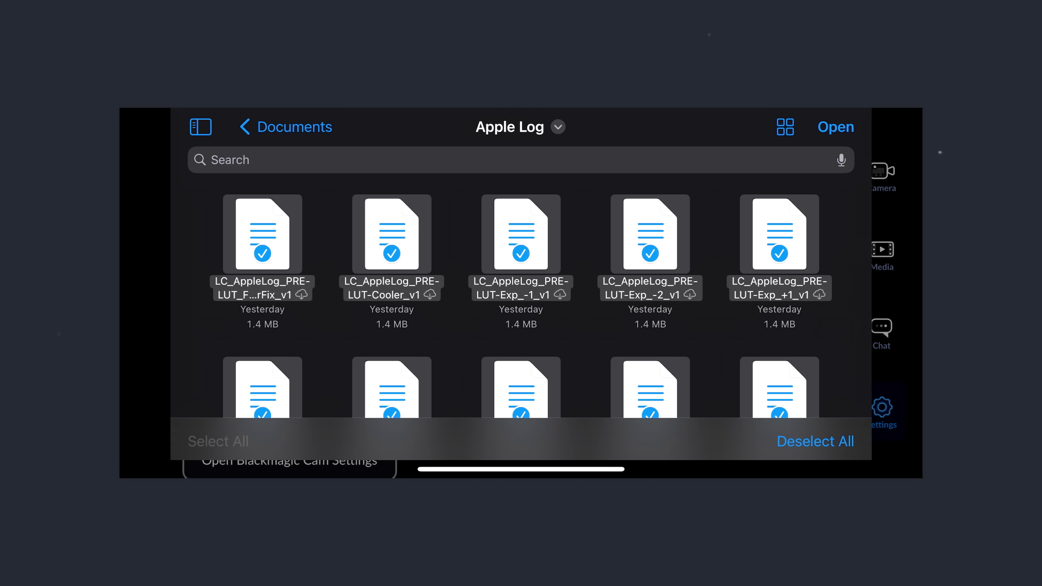
click(835, 127)
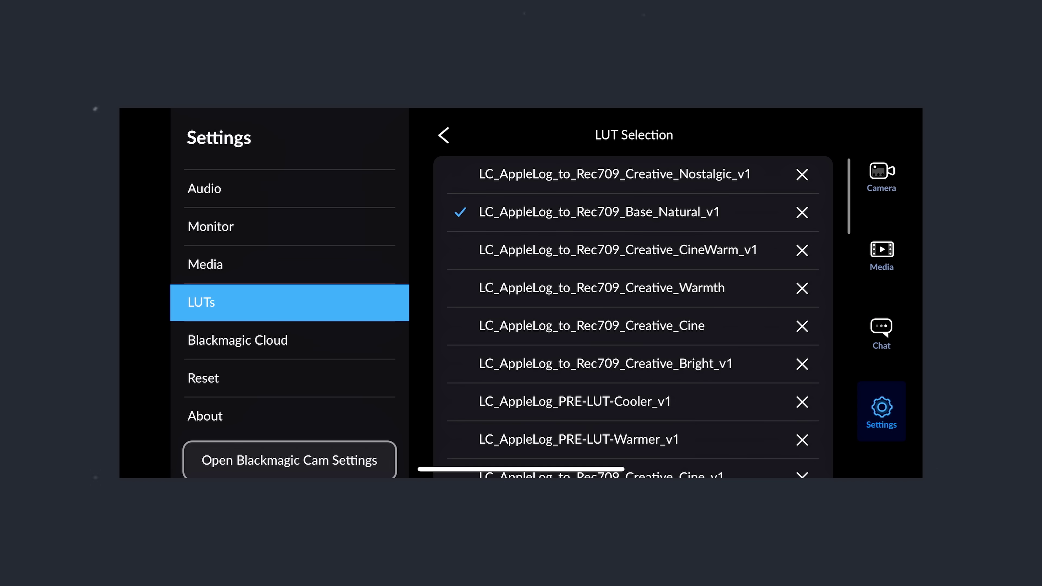
click(444, 135)
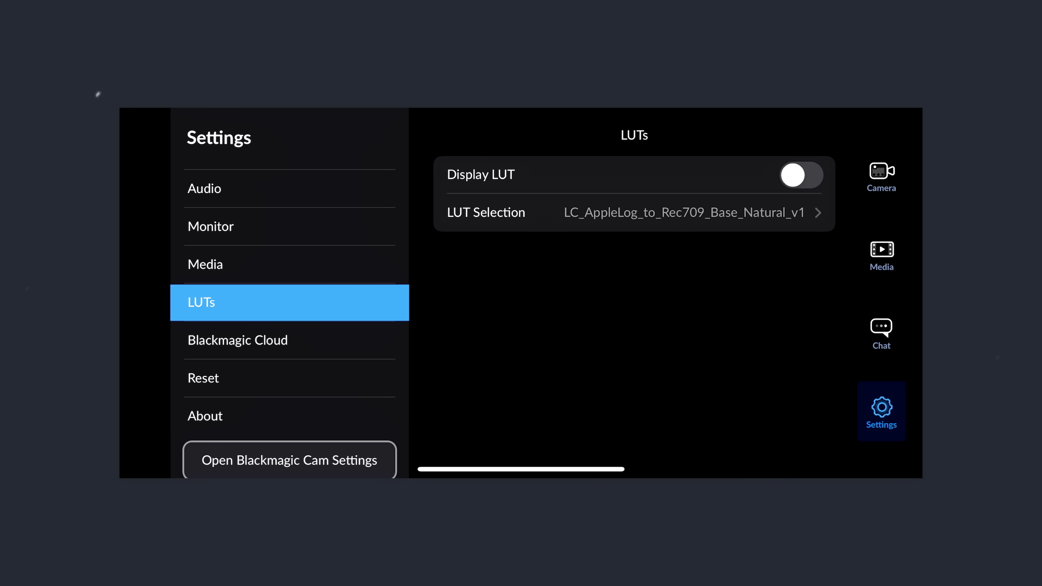
scroll(290, 287, up, 2)
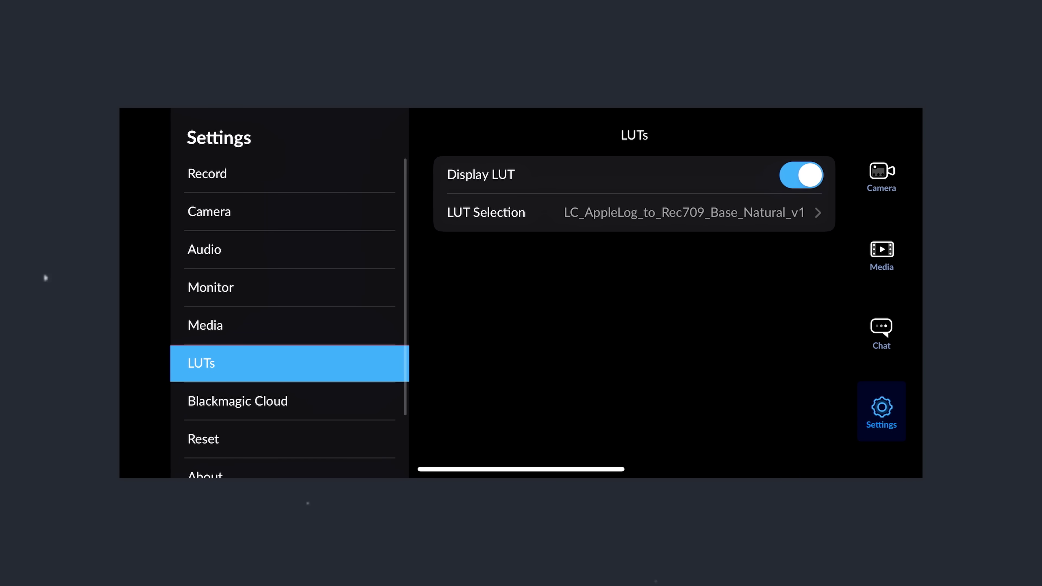
click(880, 177)
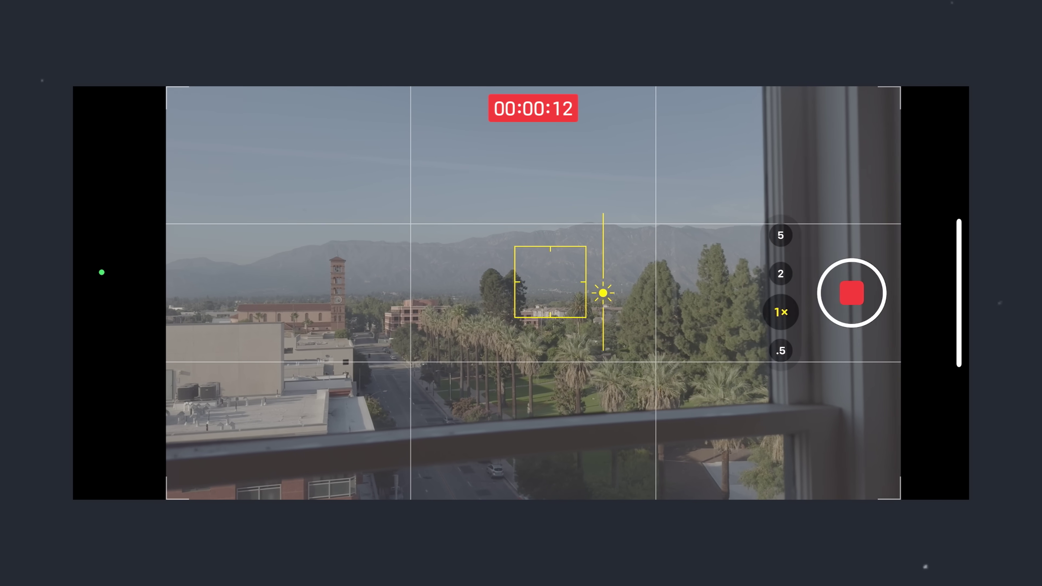
Stop the iPhone recording and lower exposure compensation to -1.3.
click(851, 293)
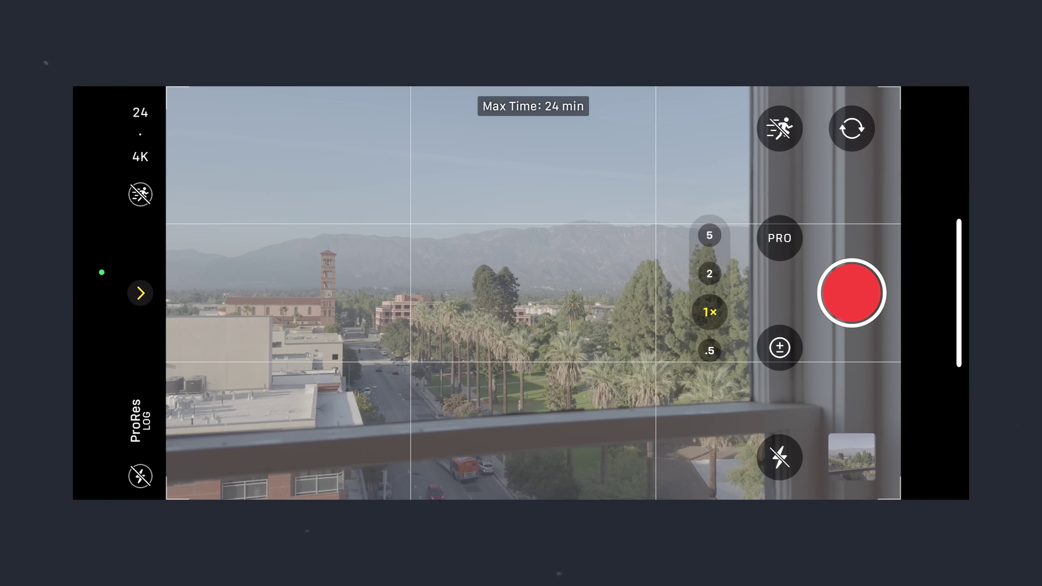
click(779, 348)
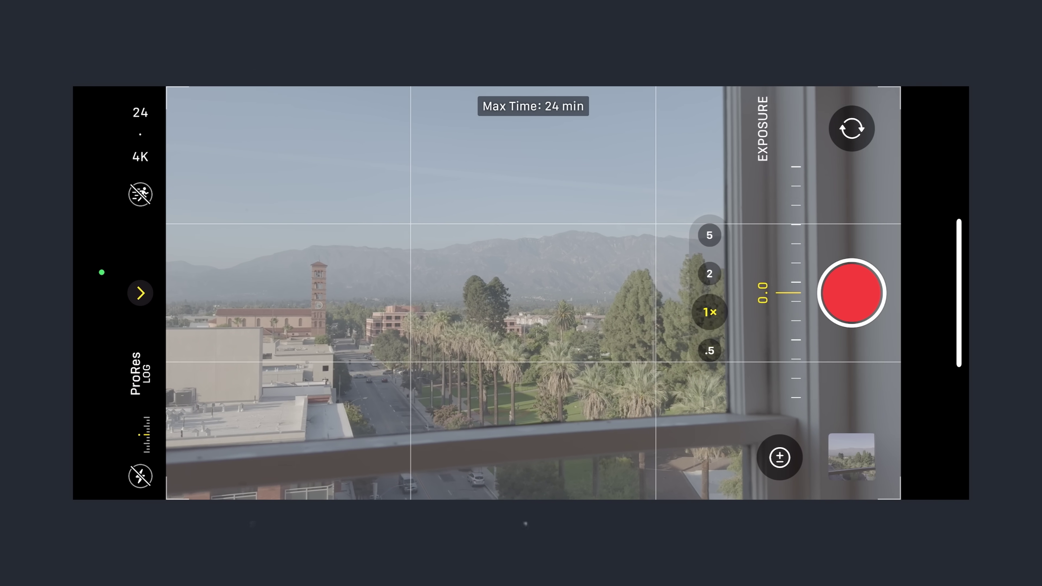
drag(796, 336, 796, 271)
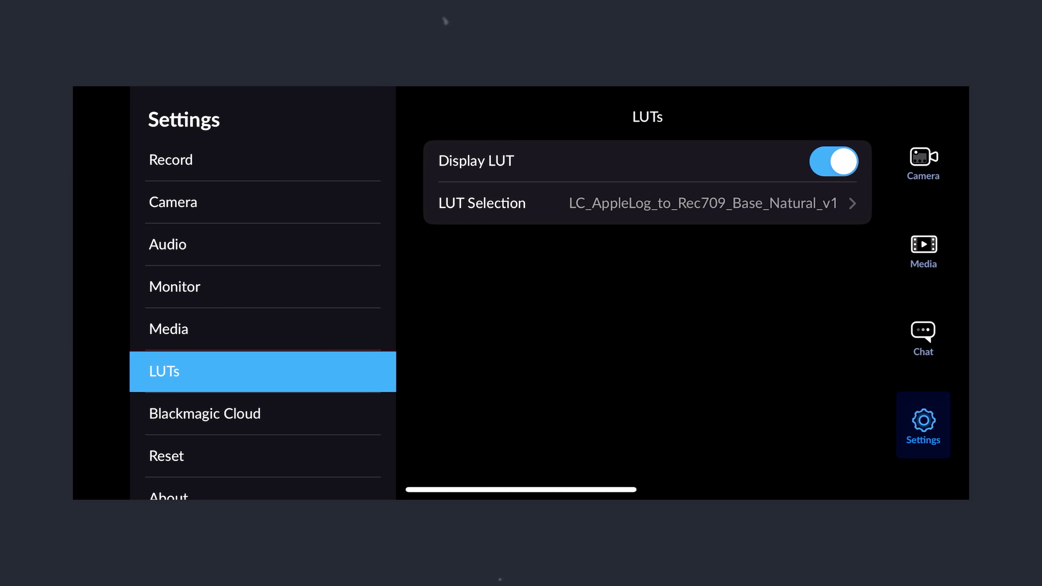
Change Blackmagic Camera's Record codec from Apple ProRes 422 LT to HEVC (H.265).
click(171, 159)
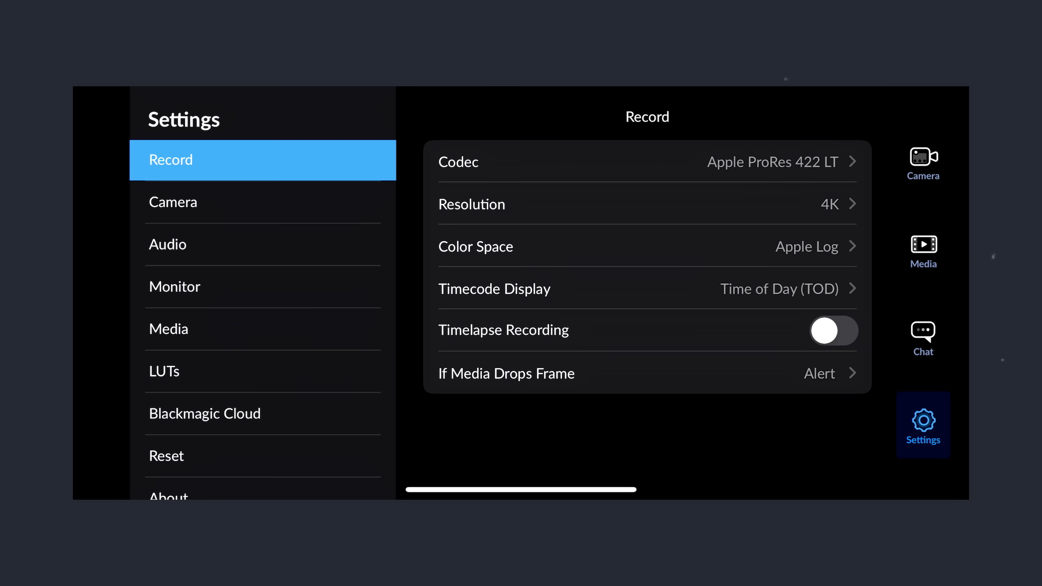
click(647, 161)
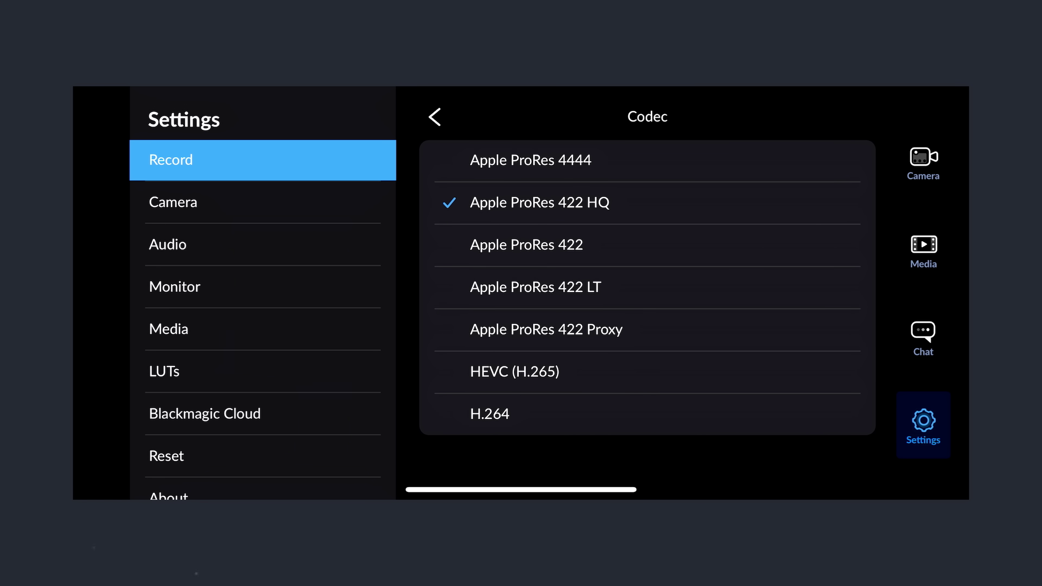
click(514, 371)
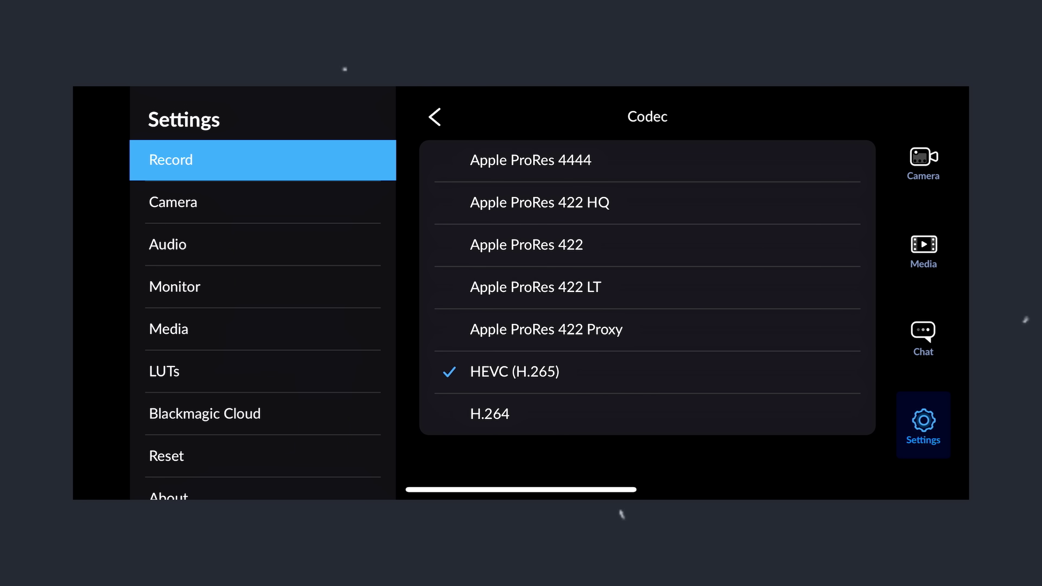